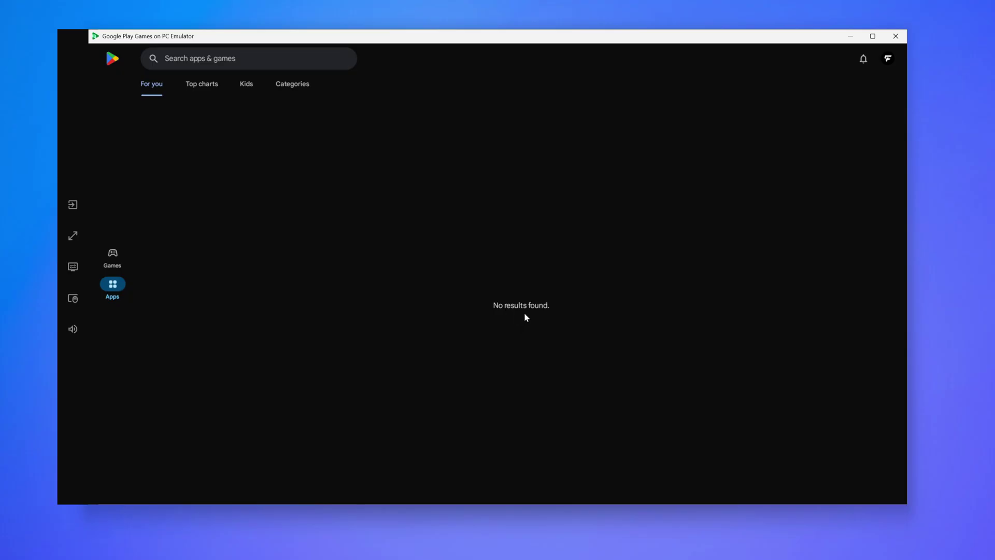
Step: Browse the Games Action page, then search the emulator store for 'whatsapp'
click(121, 263)
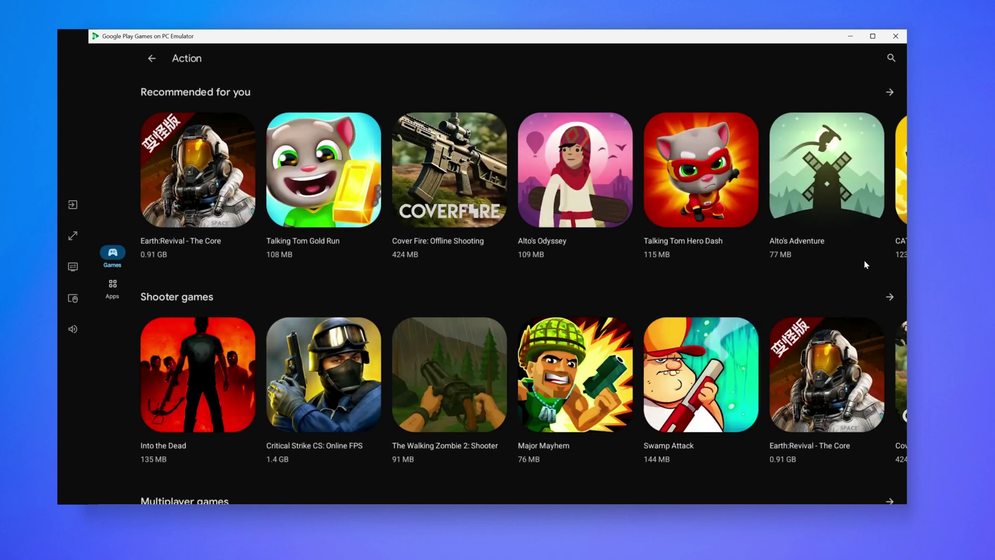
scroll(865, 264, down, 3)
scroll(865, 264, down, 8)
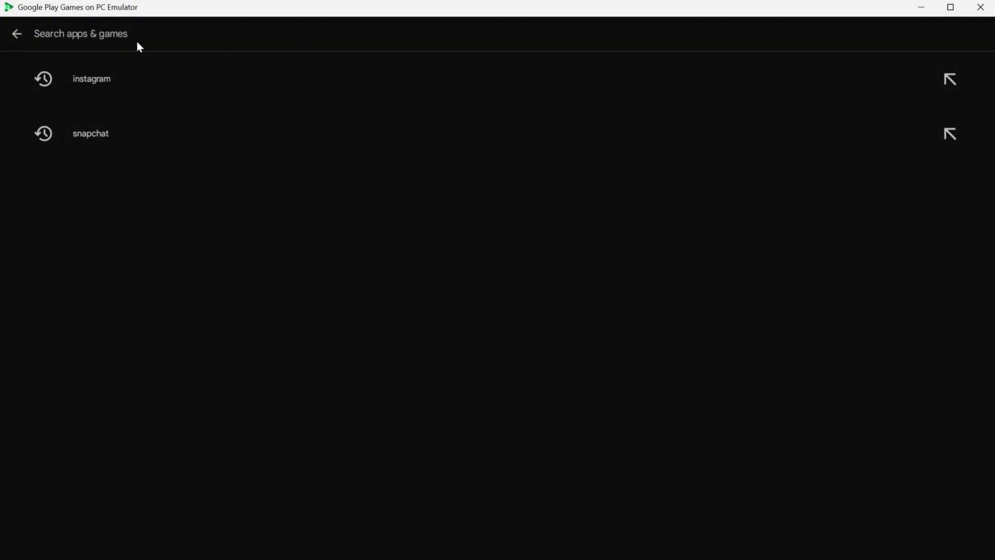
text(wha)
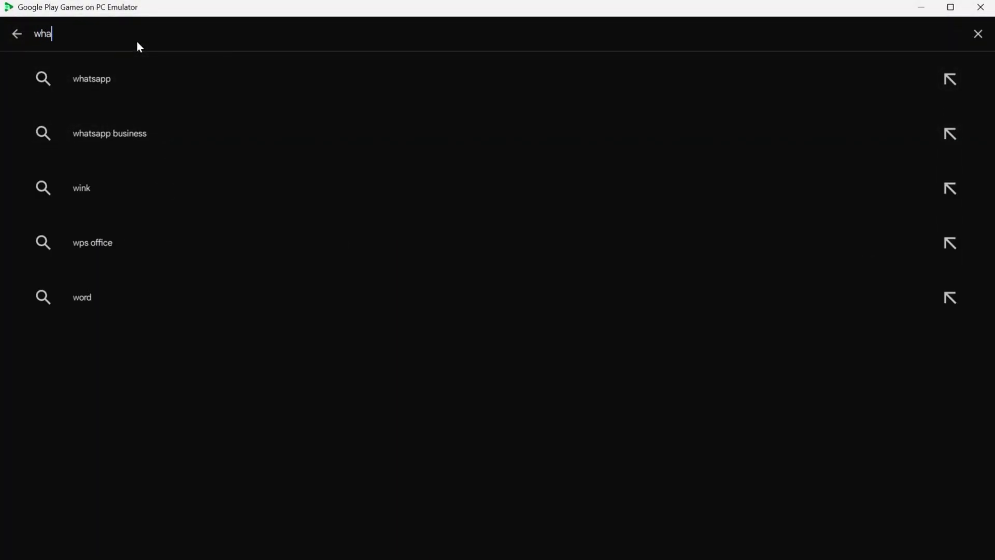
text(tsapp)
key(Return)
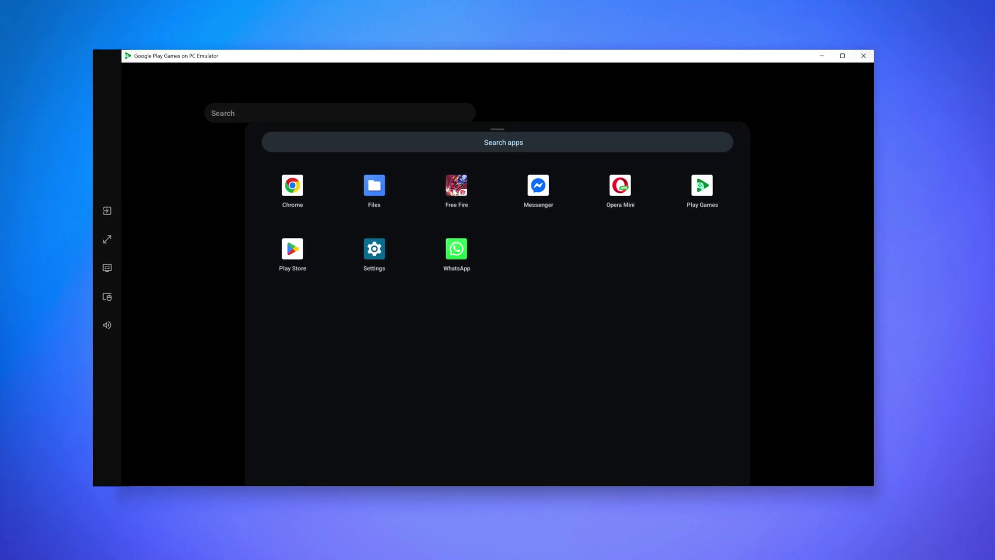
Step: Search Google for 'google play games emulator' and review the Developer Emulator and beta pages
click(455, 187)
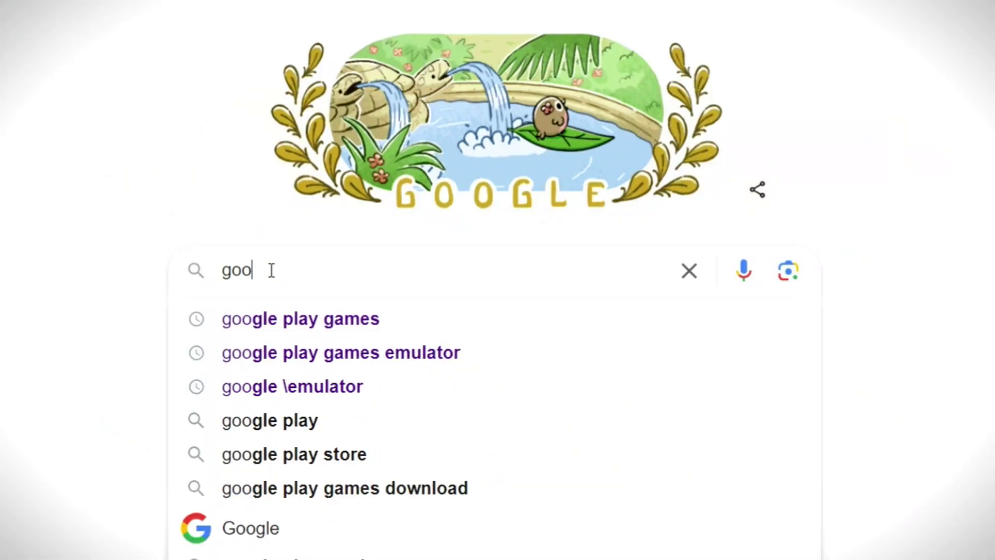
text(gle play games emulator)
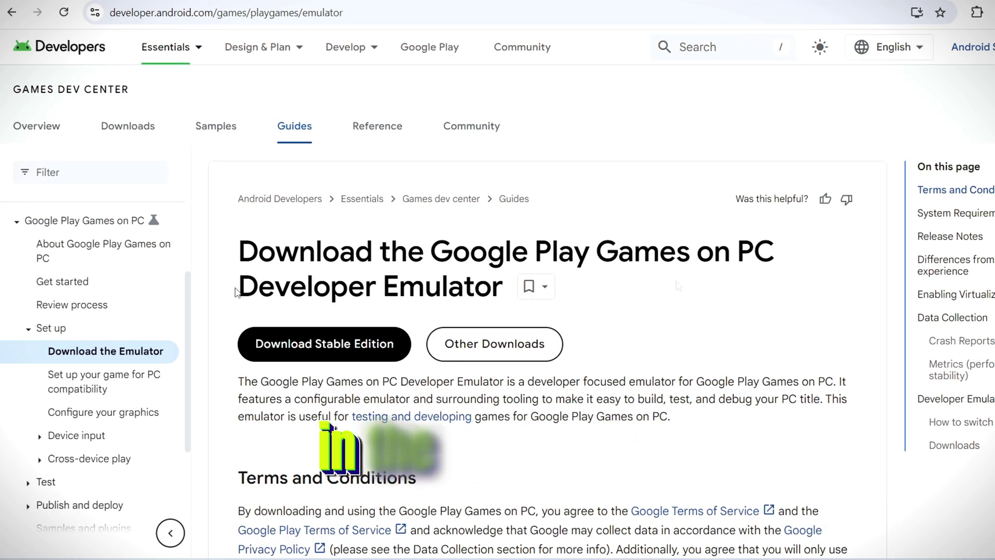
drag(239, 286, 362, 286)
drag(361, 286, 379, 287)
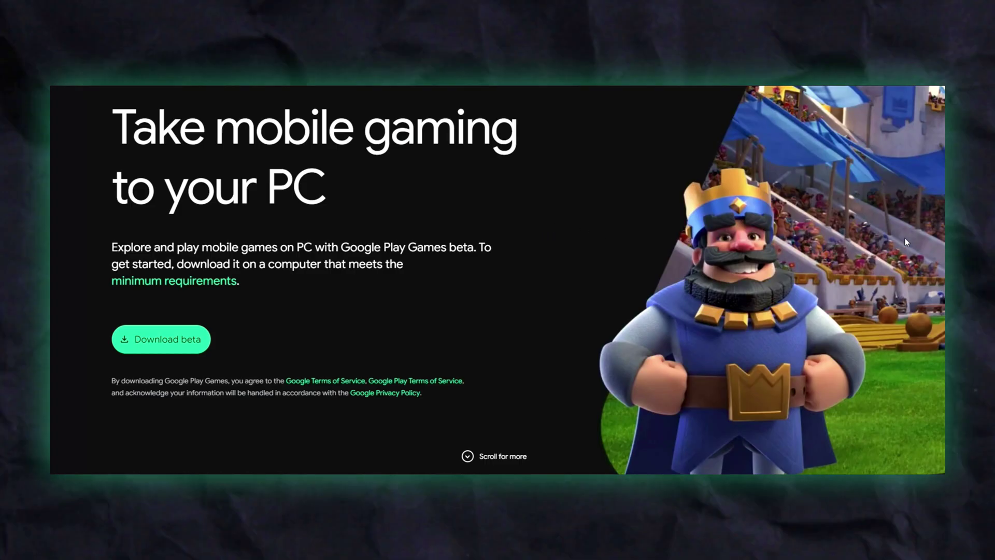
scroll(921, 224, down, 5)
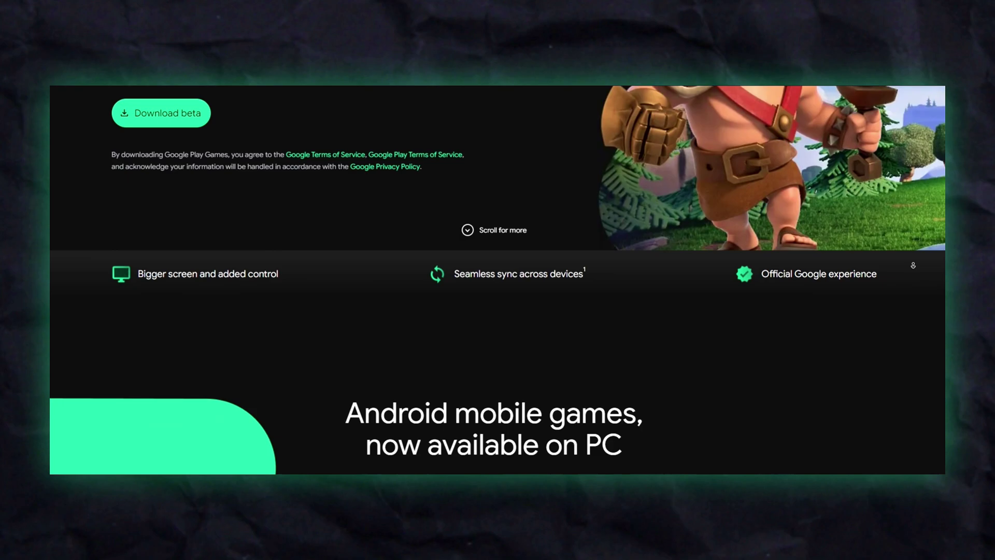
scroll(912, 262, down, 3)
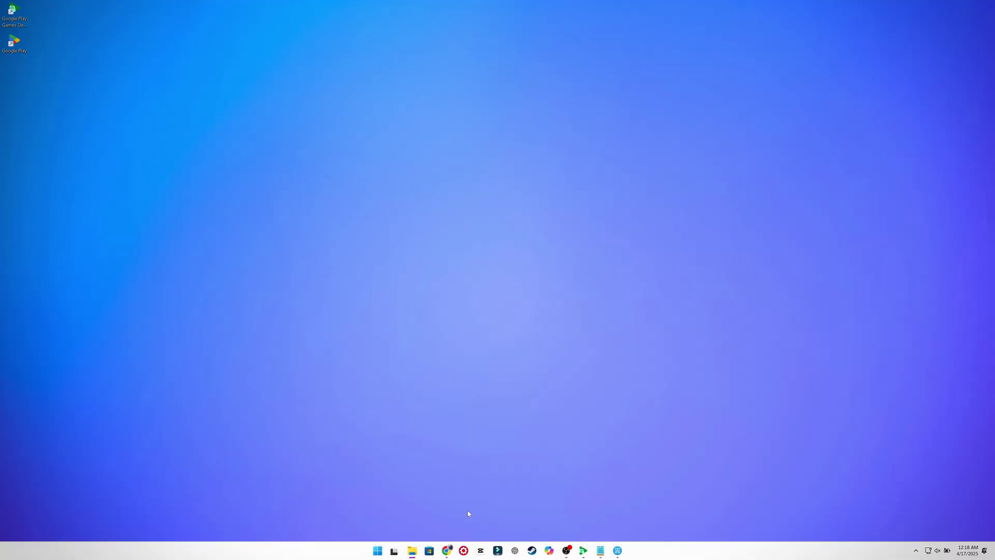
Step: Back in Chrome, search 'apkmirror' and open the apkmirror.com result
mouse_move(446, 550)
click(485, 505)
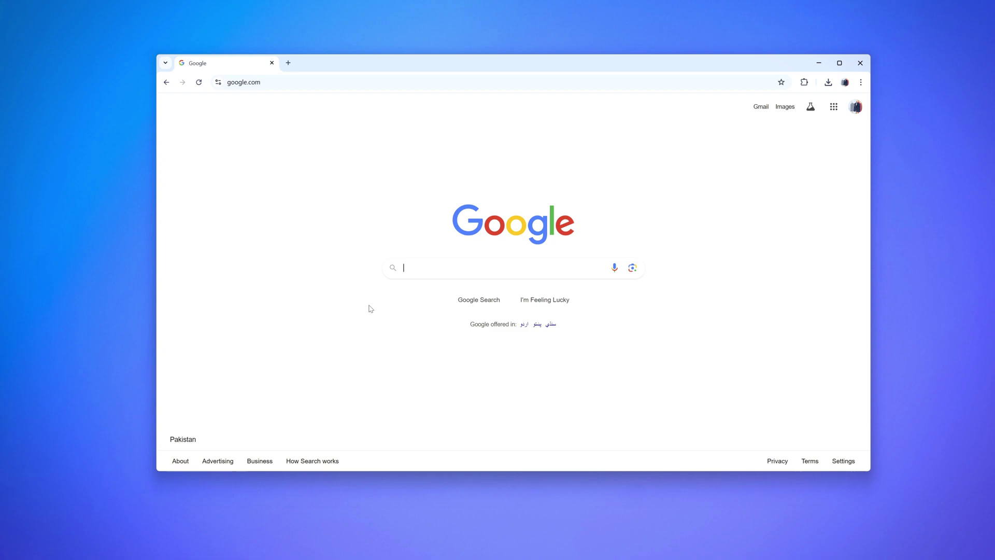
text(apkmirror)
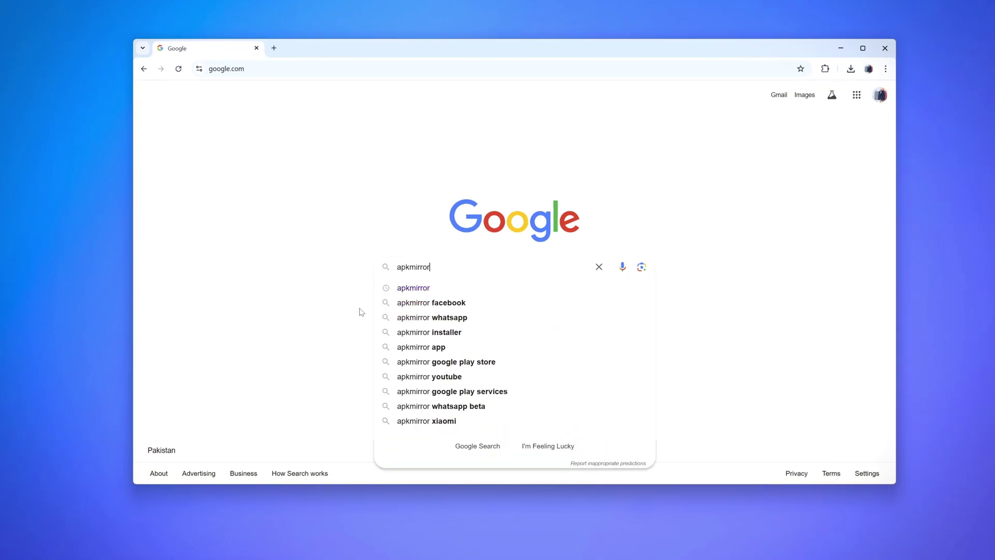
key(Return)
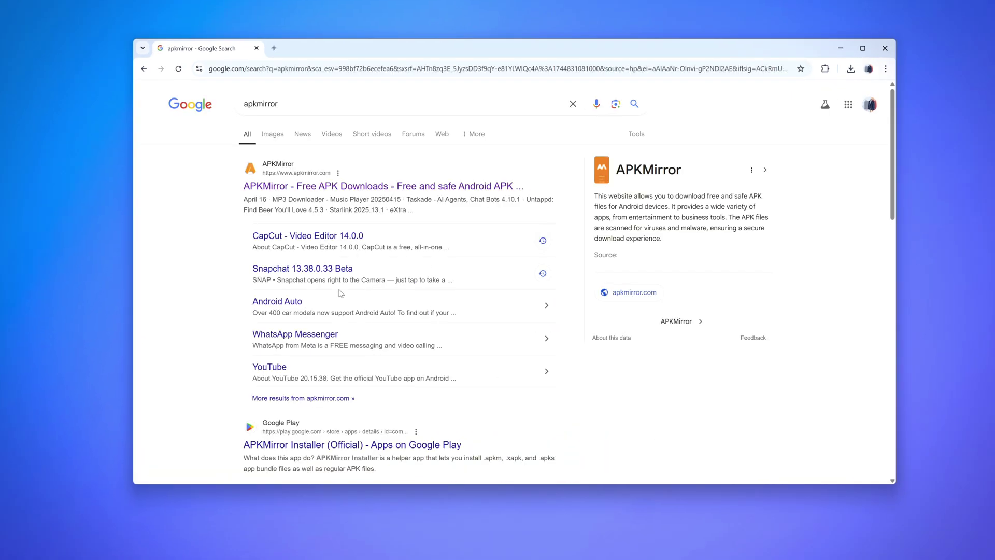
click(264, 188)
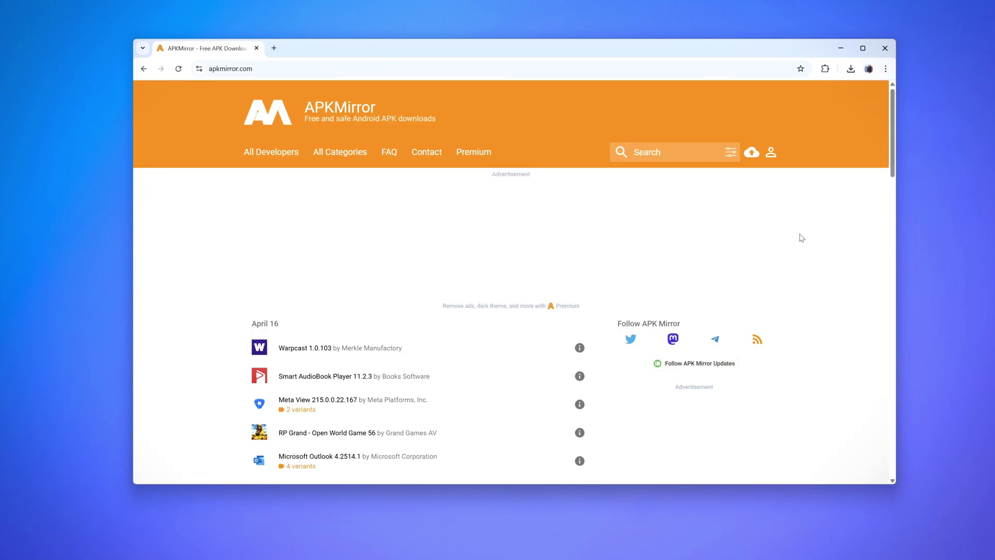
Step: Search APKMirror for 'facebook mess' and download the Messenger 502.0.0.64.109 APK
scroll(798, 290, down, 7)
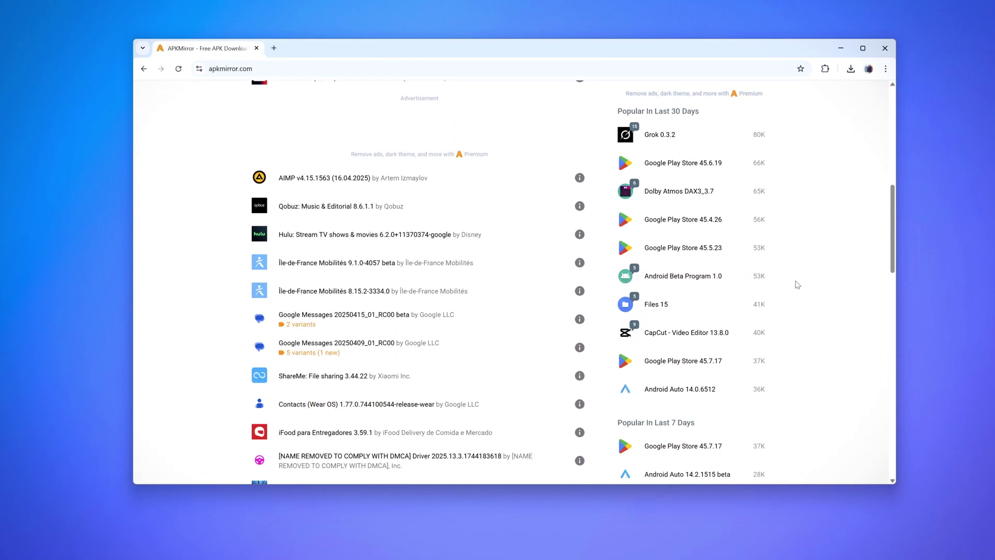
scroll(801, 298, up, 7)
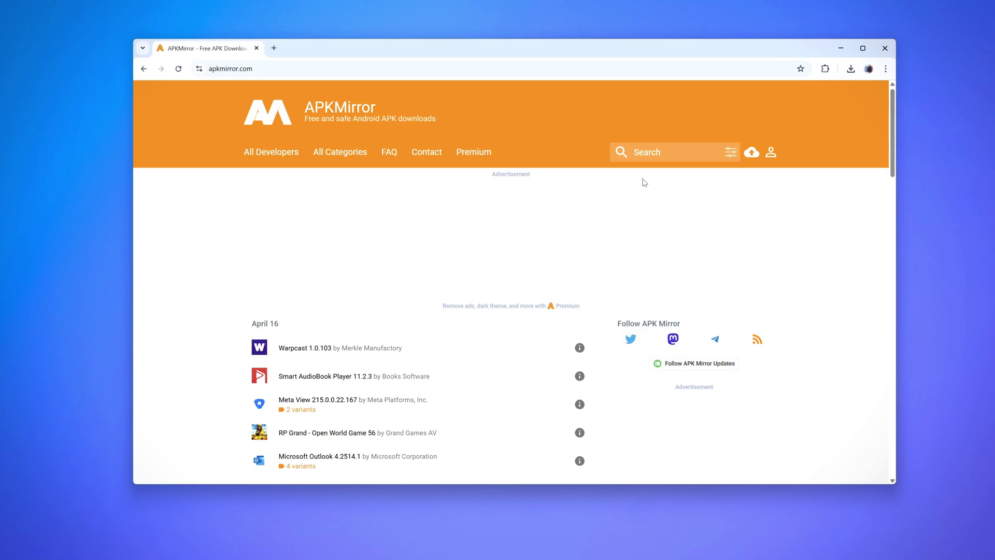
click(640, 153)
text(facebook messenger)
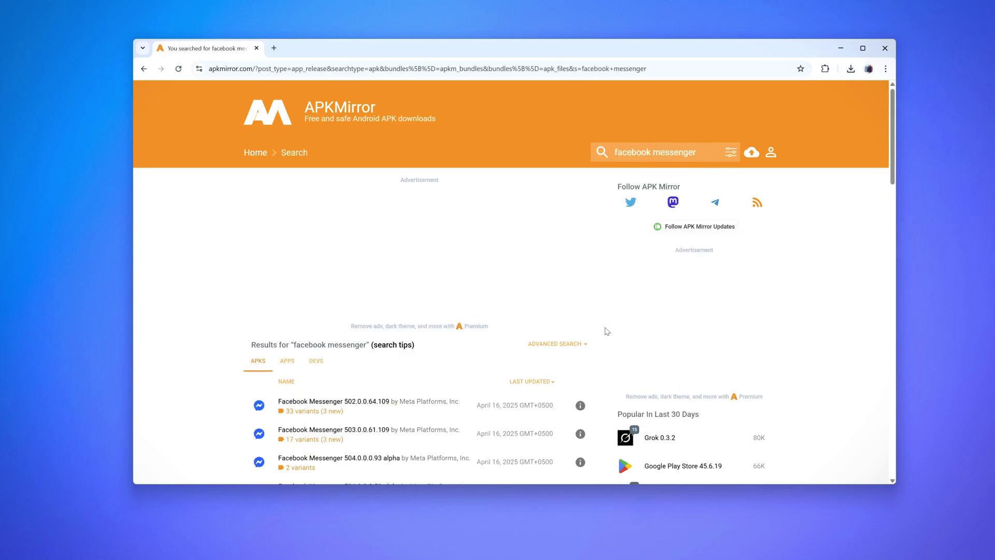
scroll(469, 315, down, 3)
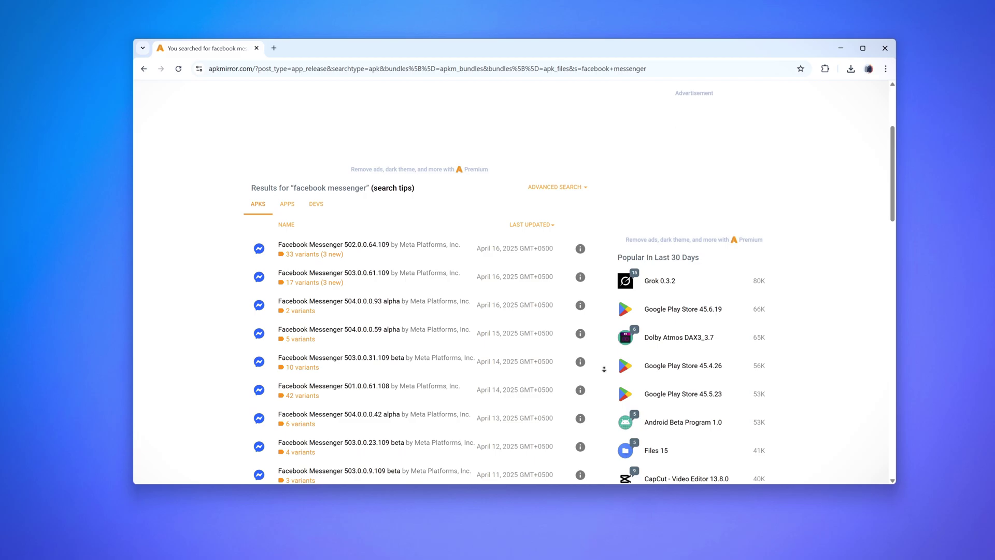
click(302, 251)
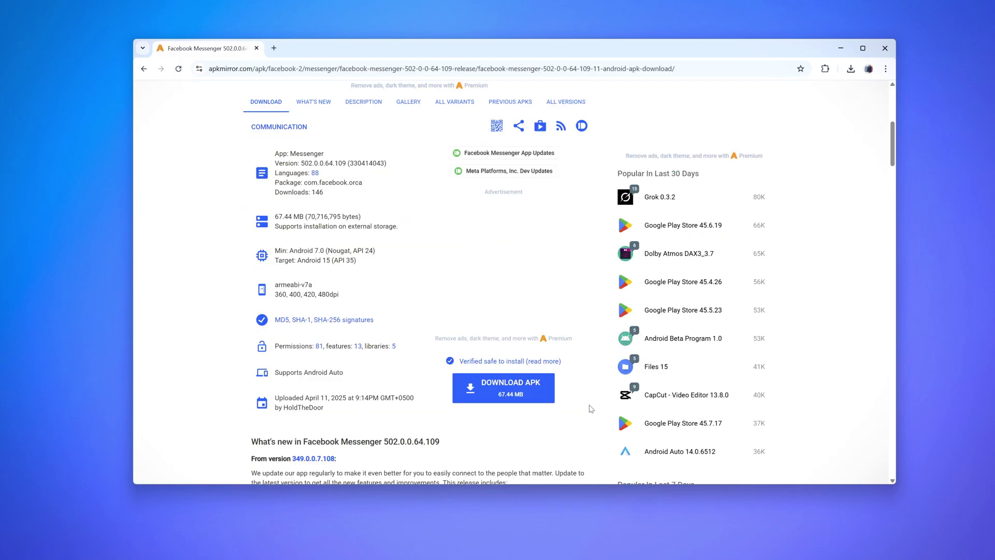
click(513, 393)
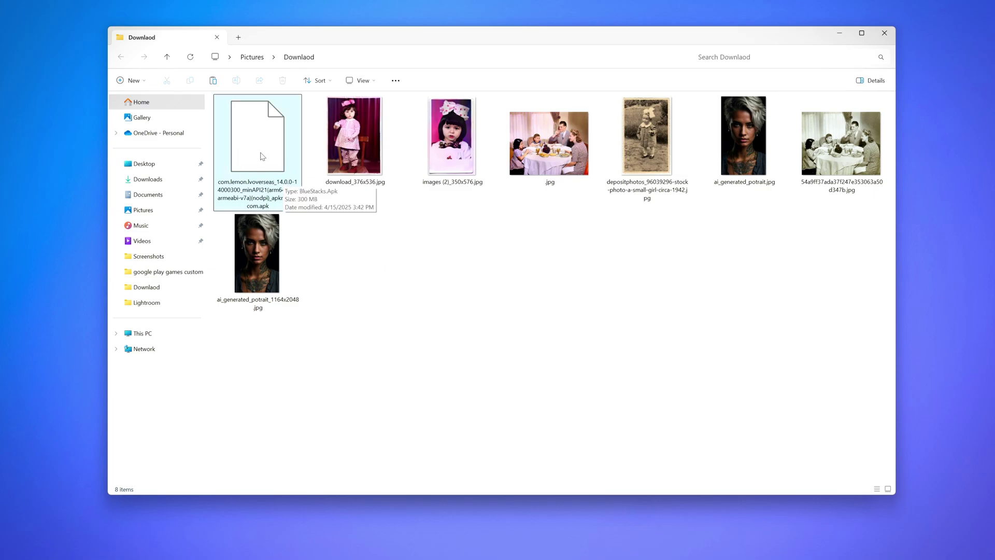
Step: Search the Start menu for 'micr' to launch Microsoft Store
key(super)
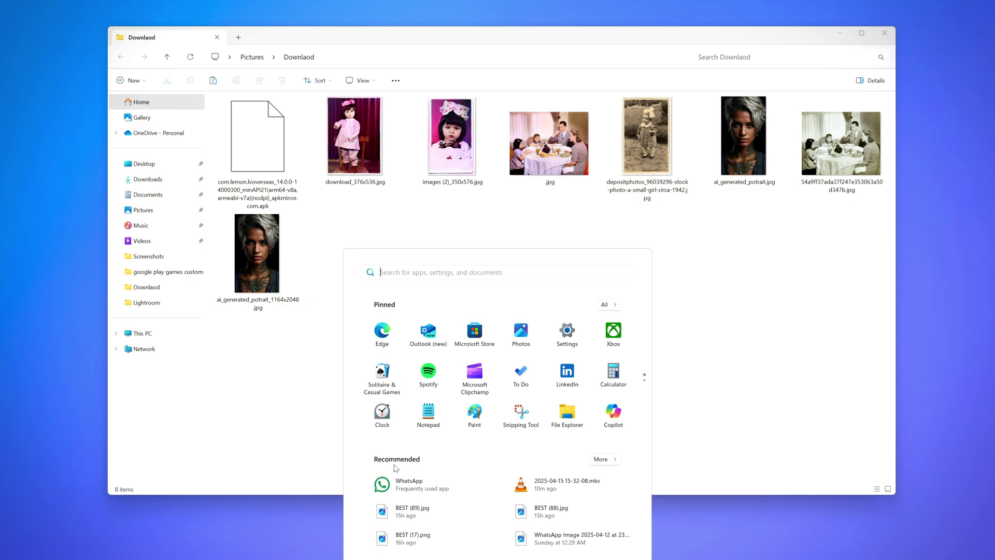
text(micr)
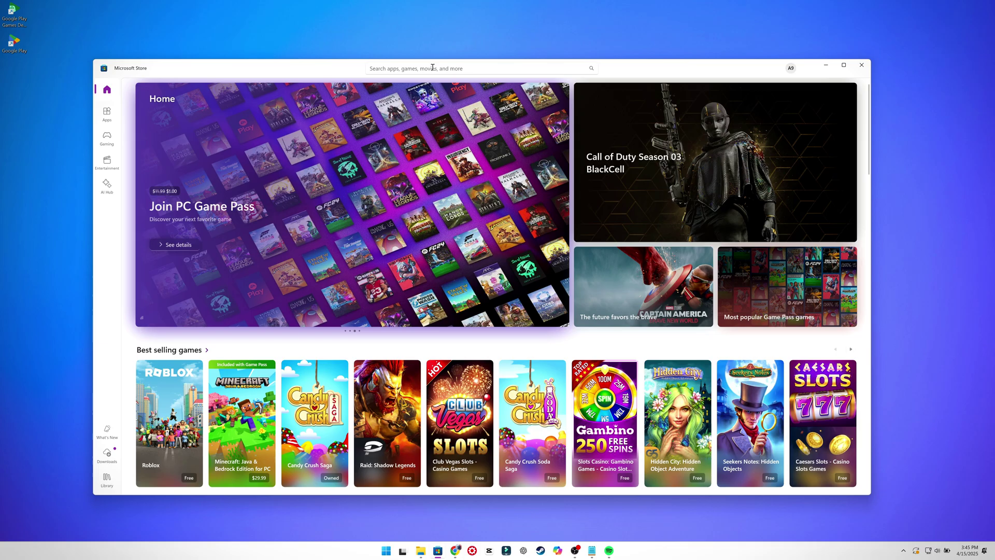
Step: Search the Store for 'aow', open the Aow Tools page, and start its free trial install
click(432, 68)
text(aow)
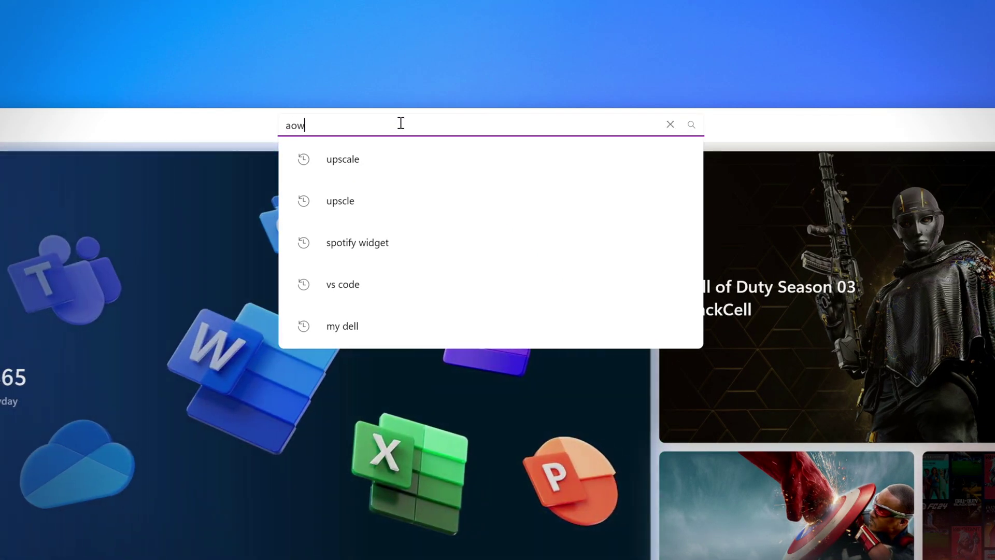
key(Return)
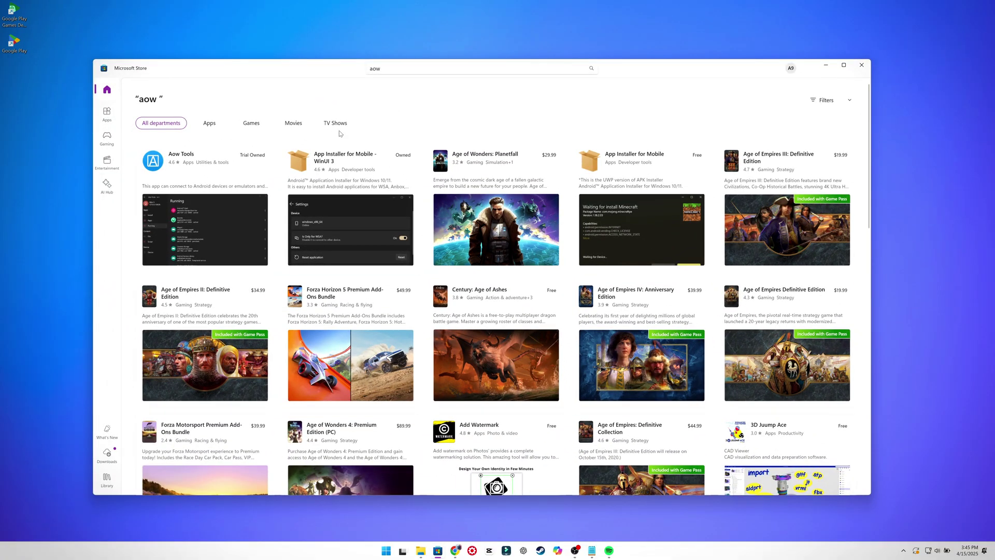
click(193, 157)
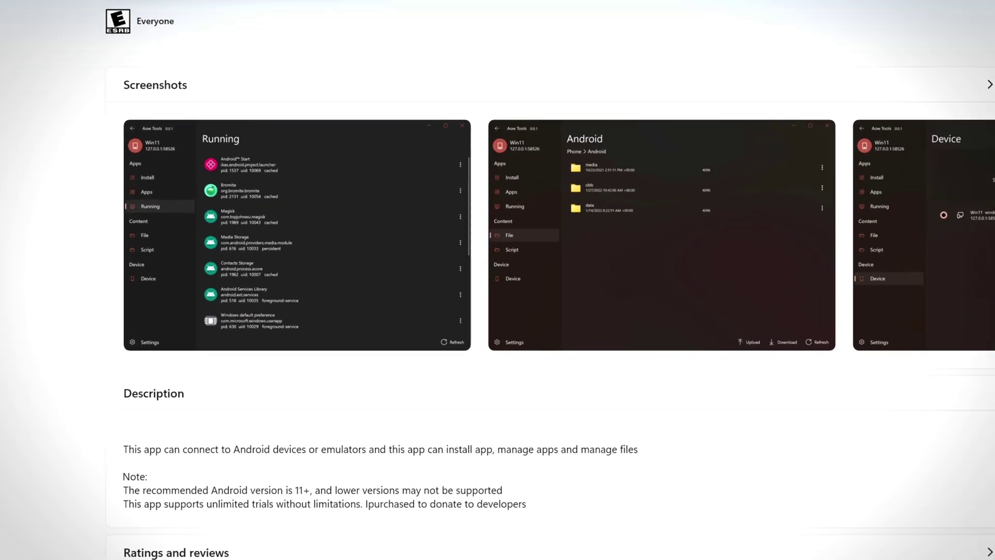
scroll(209, 422, down, 1)
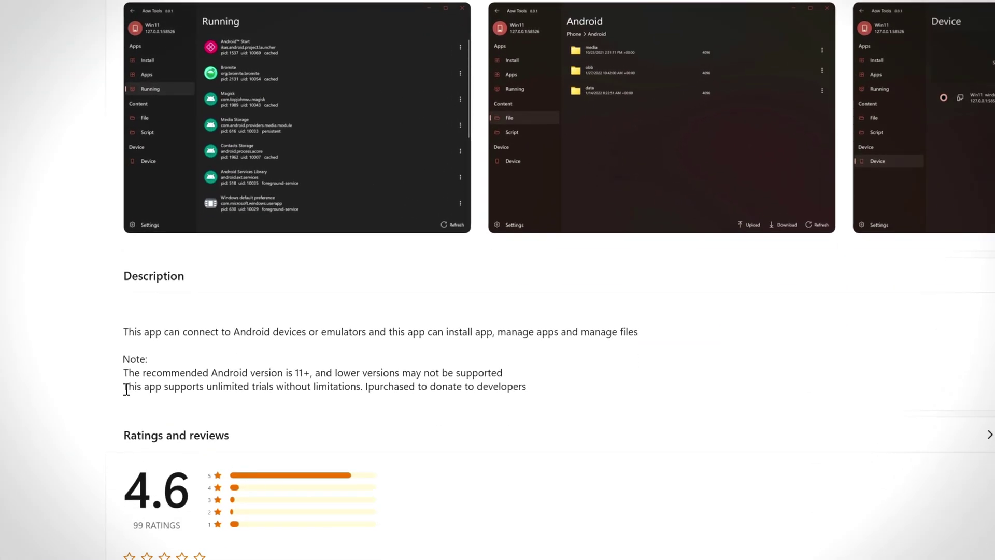
drag(127, 388, 363, 390)
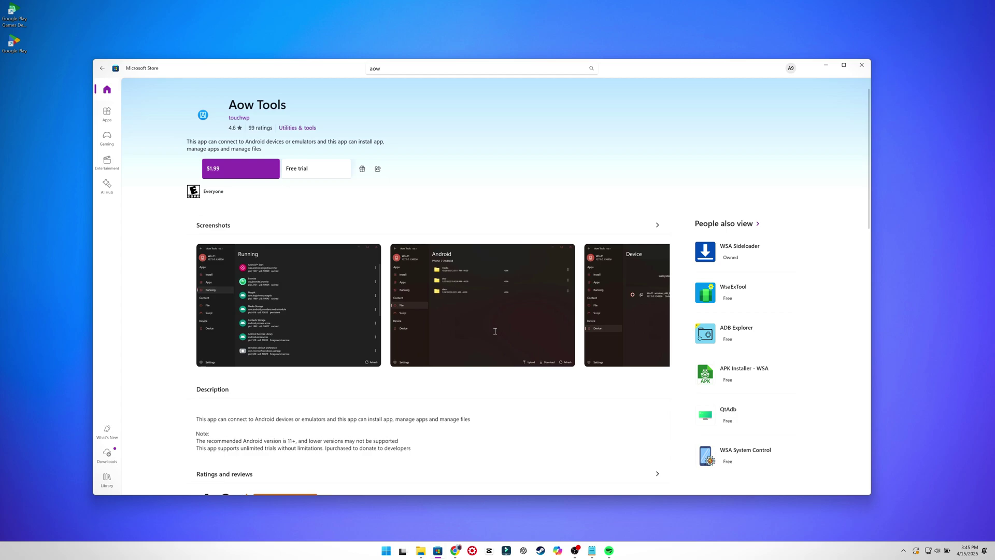
scroll(495, 331, up, 1)
click(283, 181)
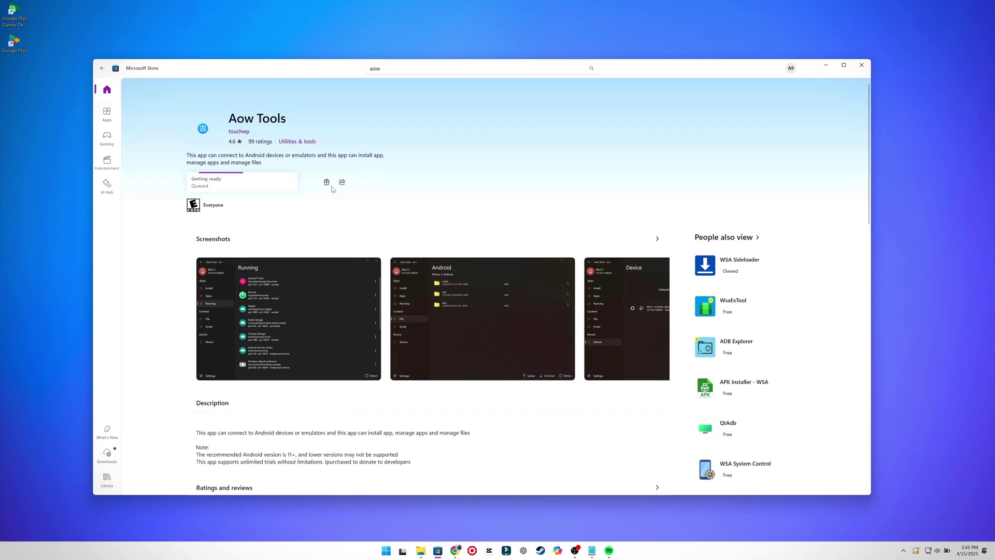
drag(670, 71, 681, 69)
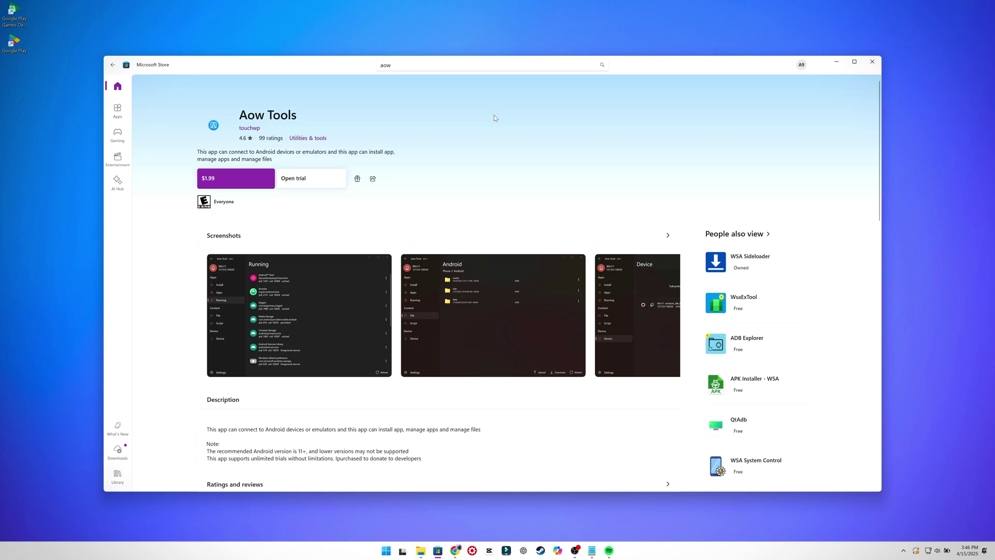
Step: Launch the Aow Tools trial, dismiss the tip, centre its window, and show the Device page
click(305, 187)
click(258, 195)
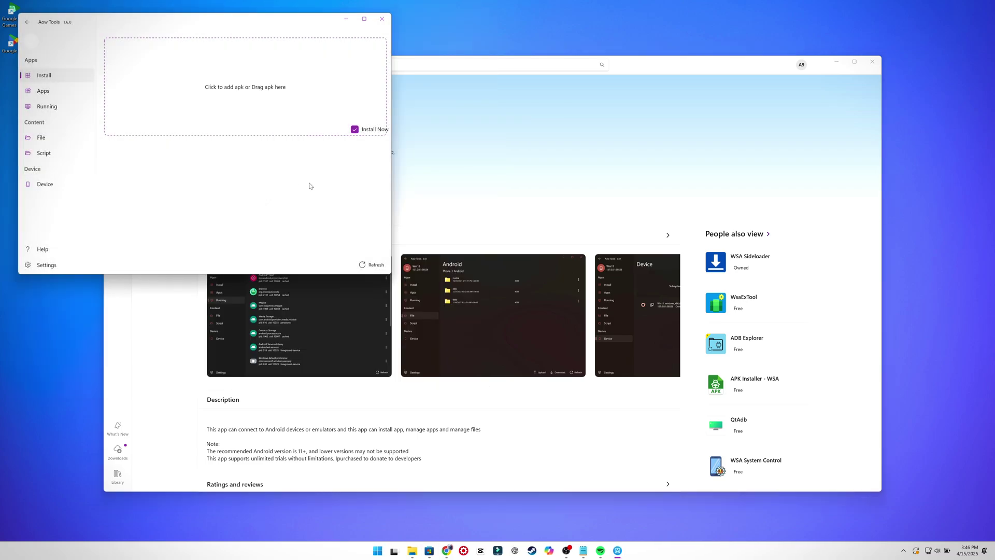
click(836, 64)
drag(152, 20, 453, 132)
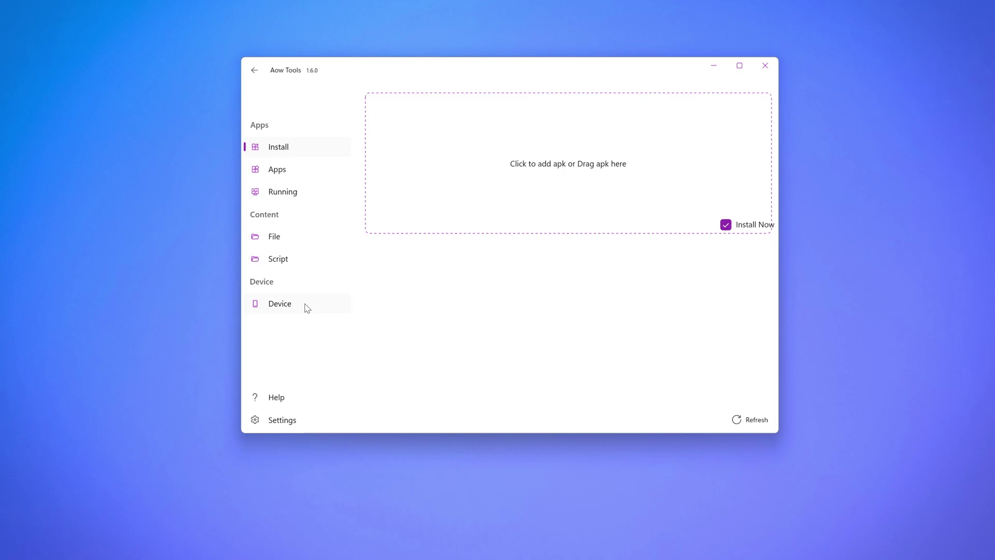
click(363, 298)
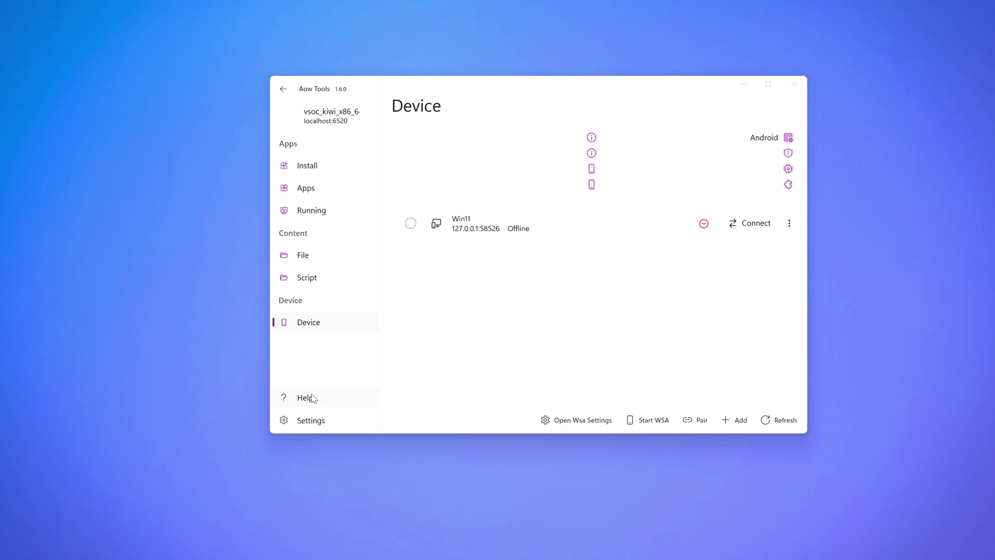
Step: Copy the CheckNetIsolation loopback exemption command from the Aow Tools connection Help
click(314, 402)
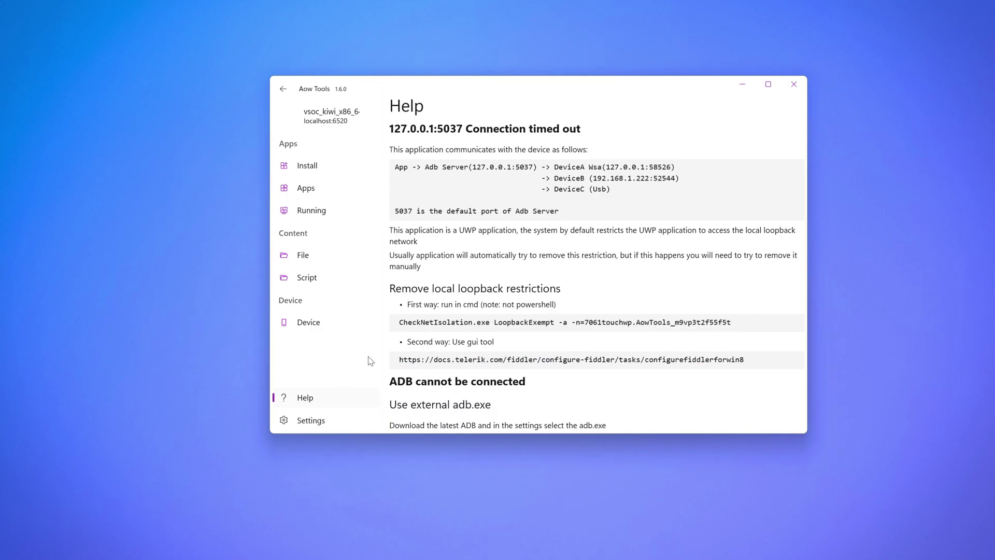
drag(437, 319, 740, 324)
right_click(715, 323)
click(745, 339)
Step: Run the pasted command in an administrator Command Prompt and confirm it returns OK
key(super)
text(cmd)
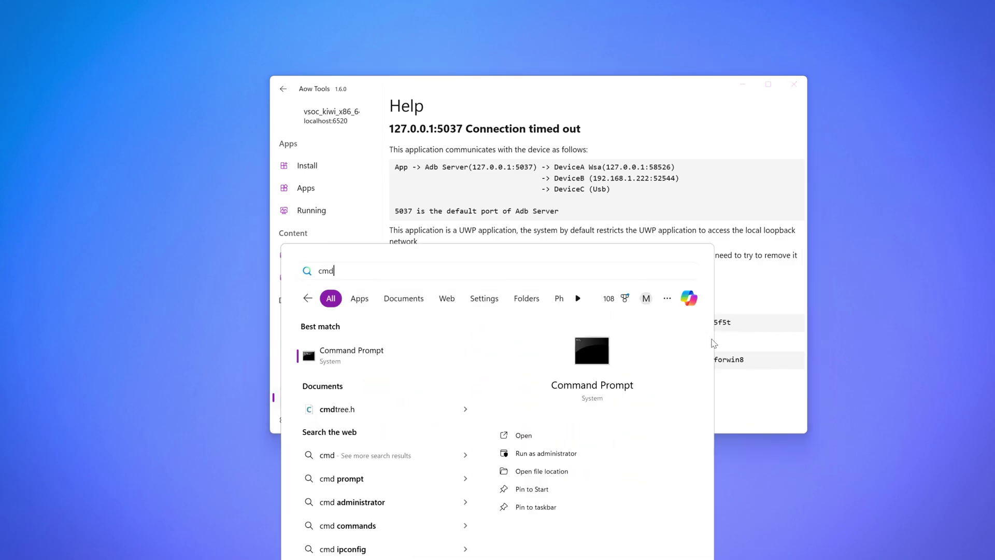
right_click(392, 362)
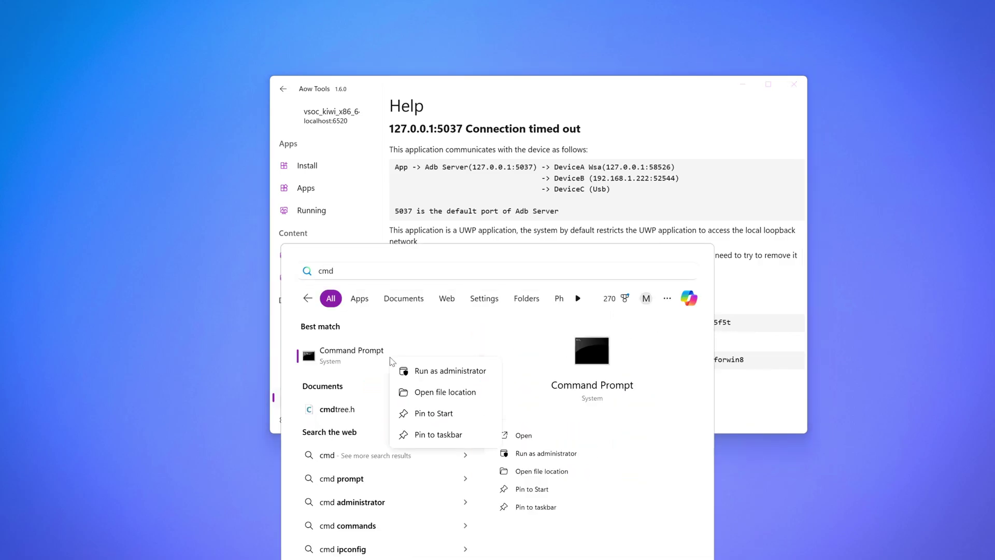
click(446, 371)
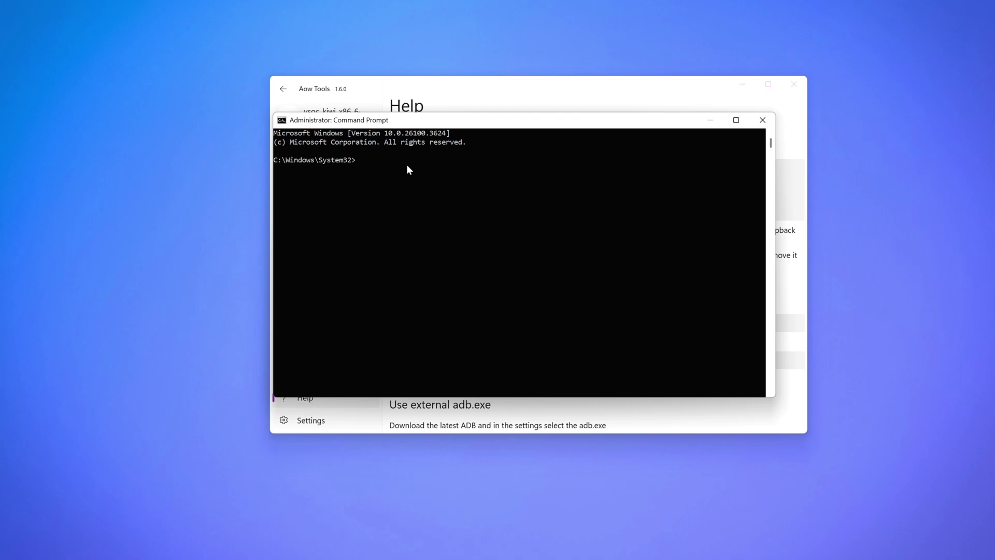
key(ctrl+v)
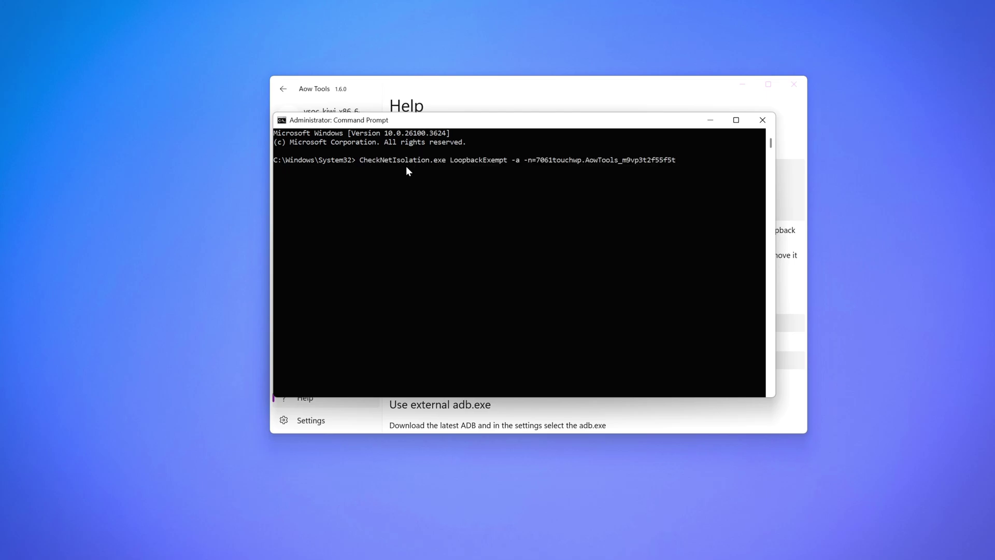
key(Return)
drag(293, 166, 276, 173)
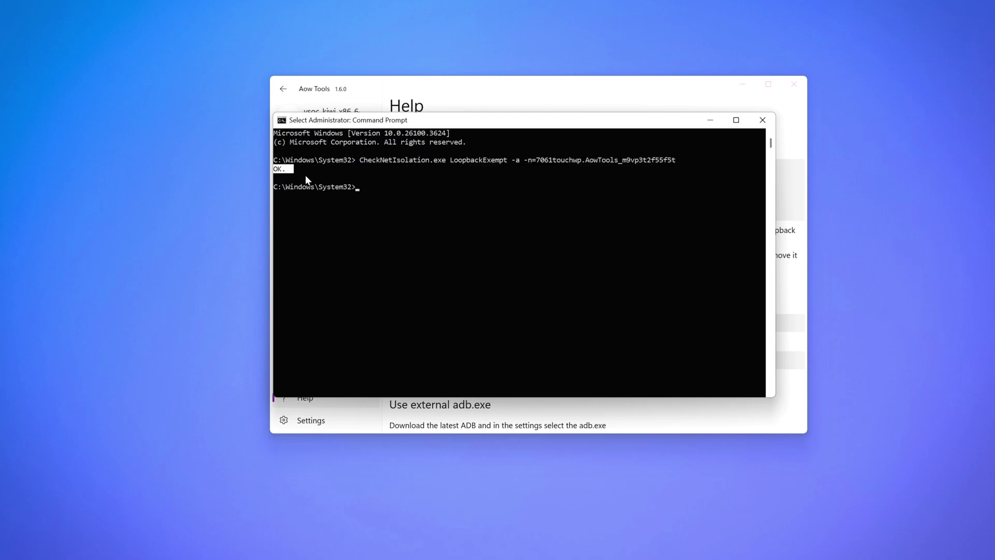
Step: Close the prompt and set vsoc_kiwi_x86_64 as the default device in Aow Tools
click(763, 120)
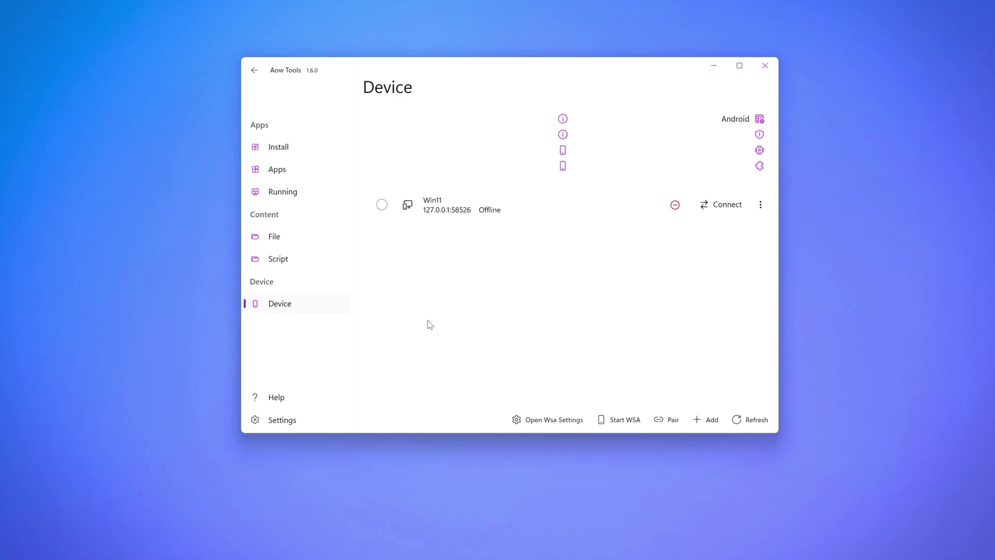
key(super)
text(goog)
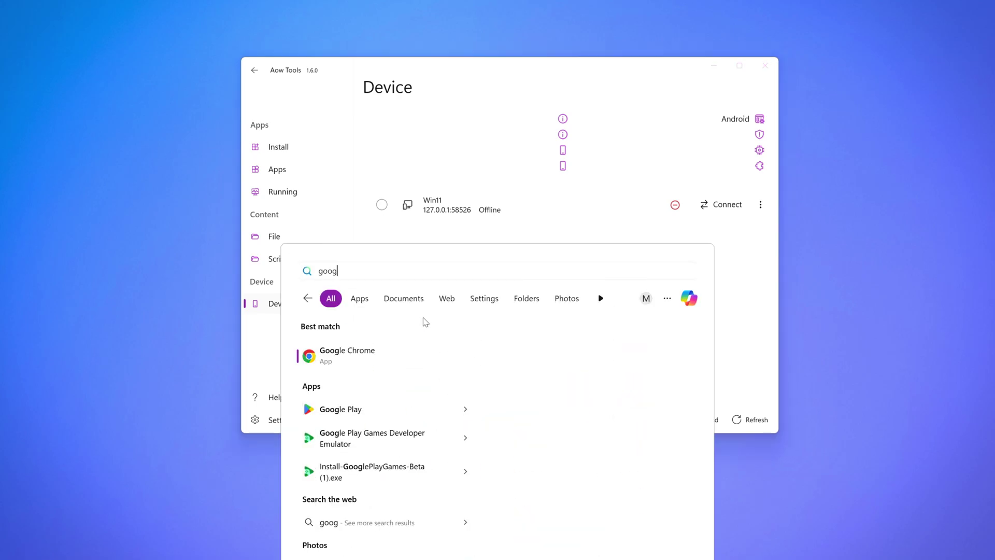
click(366, 442)
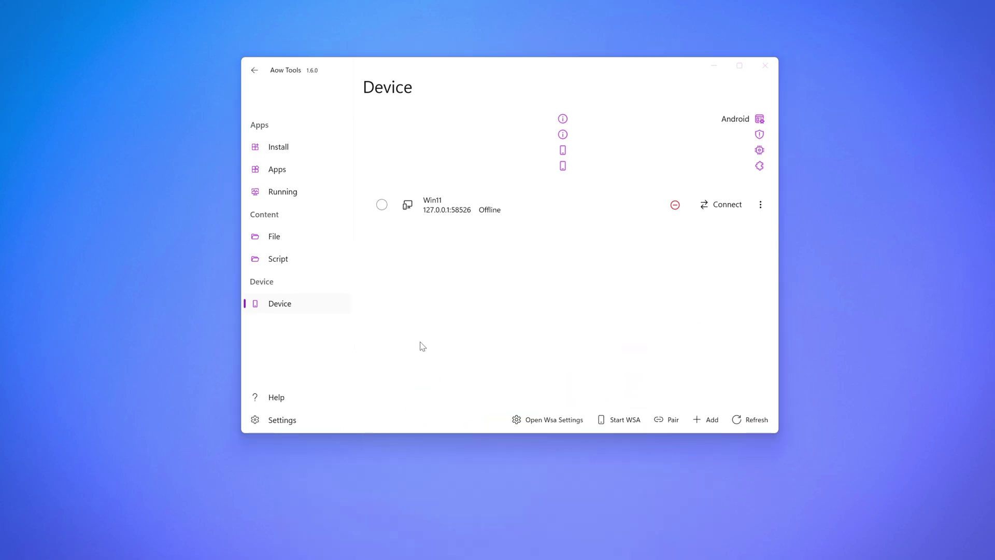
click(758, 205)
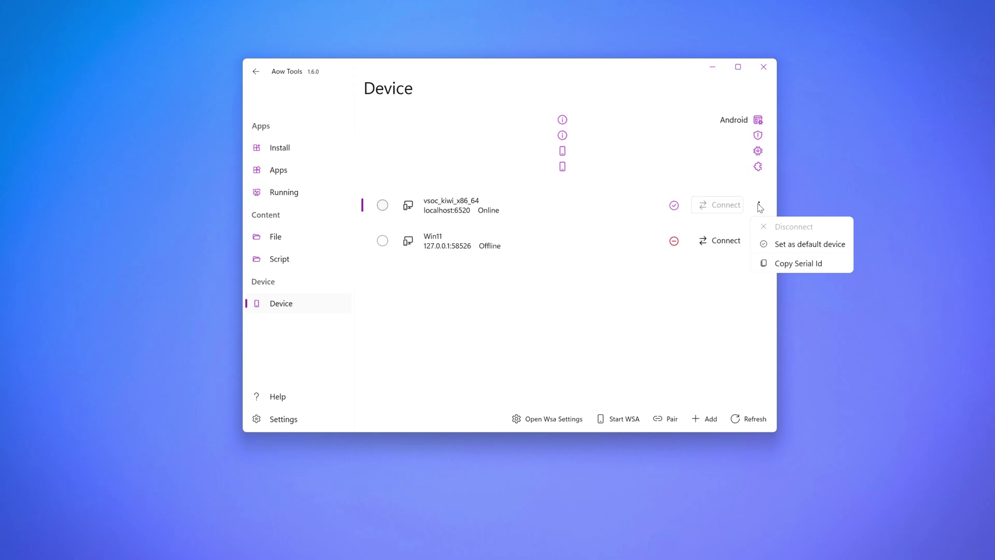
click(804, 243)
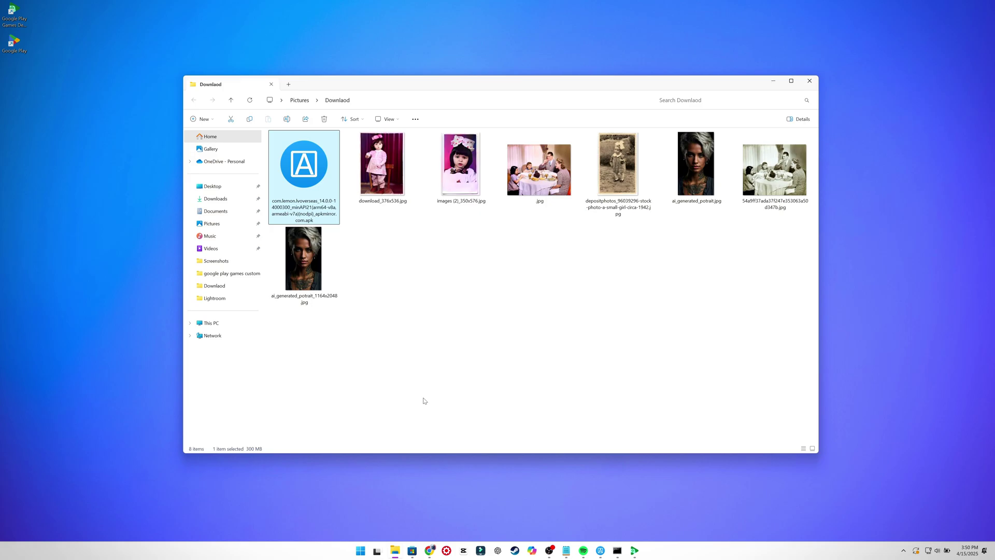
Step: Drop the downloaded Messenger APK onto Aow Tools to install it, then switch to the emulator
drag(321, 176, 550, 244)
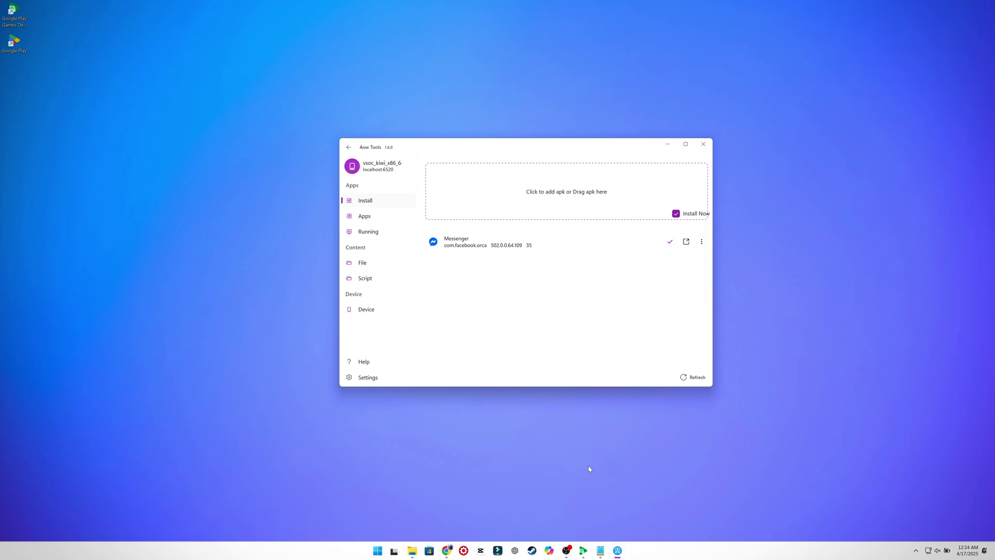
click(583, 550)
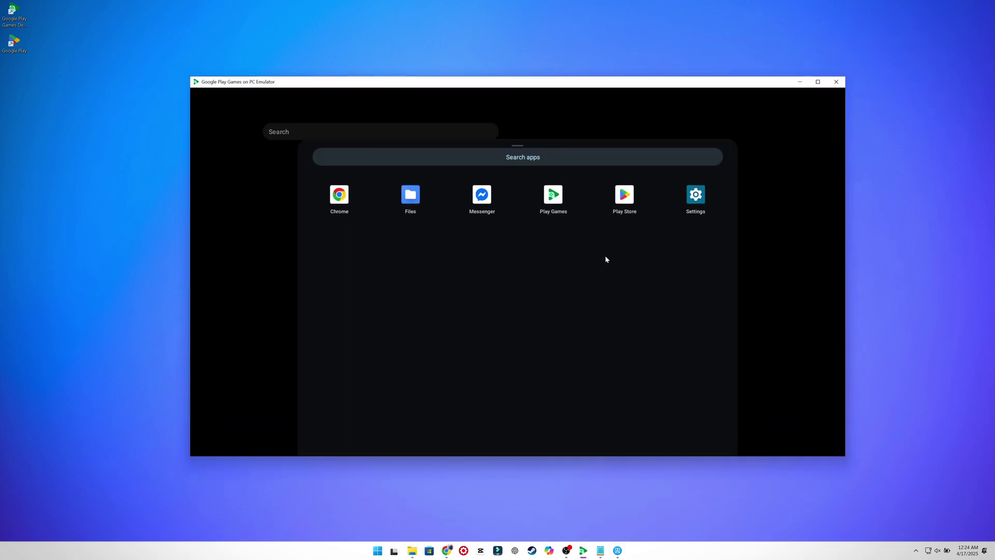
Step: Launch Messenger in the emulator, reaching its 'Join Facebook to use Messenger' screen
click(500, 217)
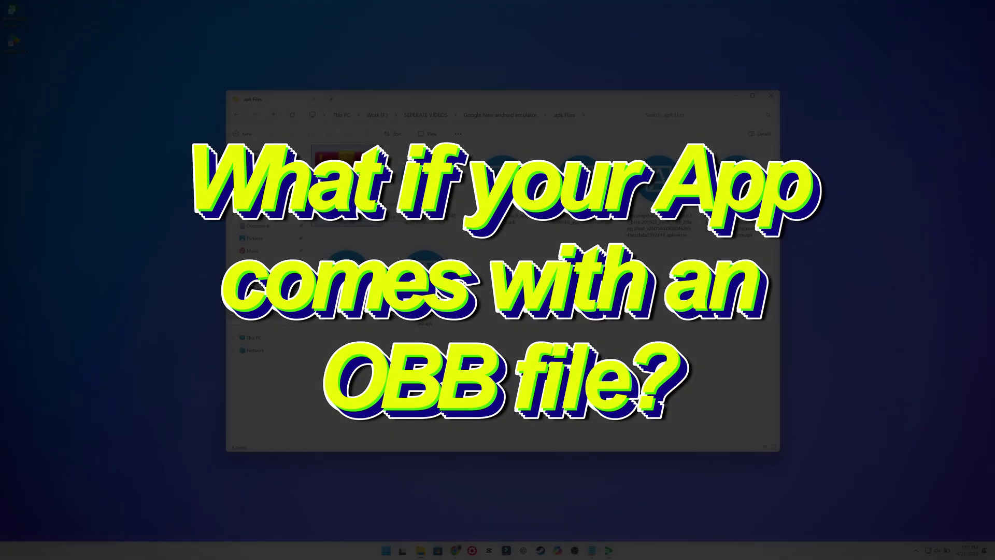
Step: Extract the Free Fire zip, then install its com.dts.freefireth.apk (Free Fire 1.90.1) through Aow Tools
right_click(346, 197)
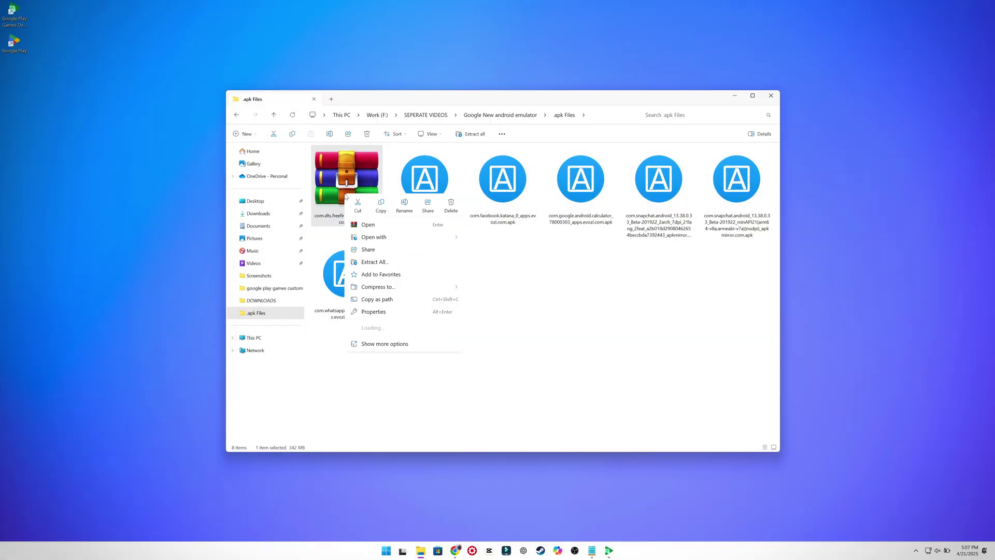
click(382, 263)
click(564, 357)
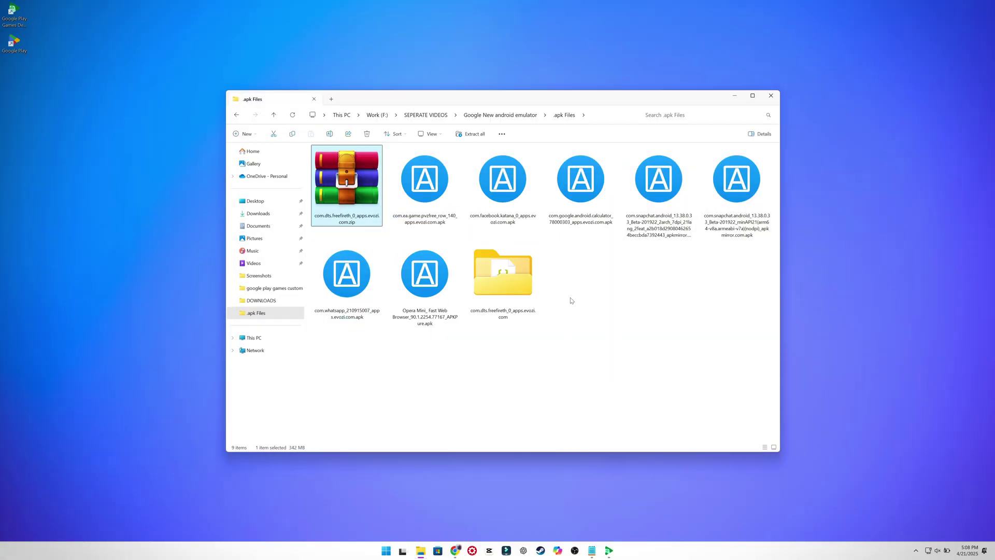
double_click(490, 284)
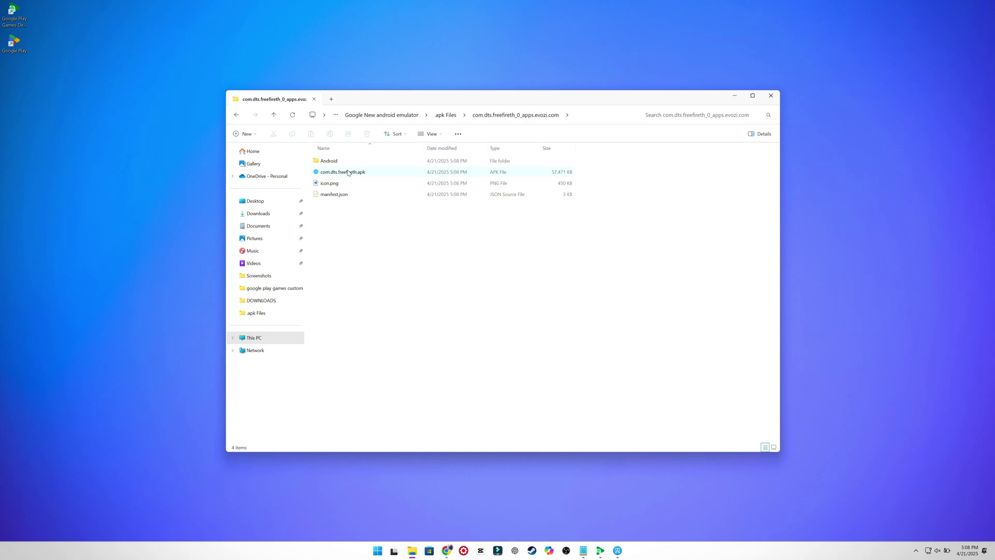
drag(343, 171, 554, 317)
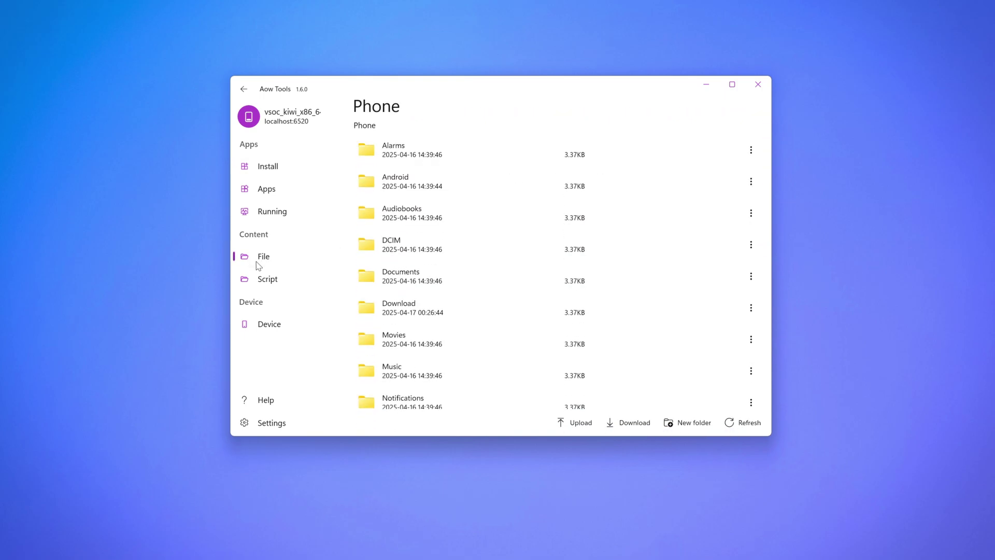
Step: Browse to Android/obb, then Google 'what will be the name of the obb file for freefire?'
click(389, 182)
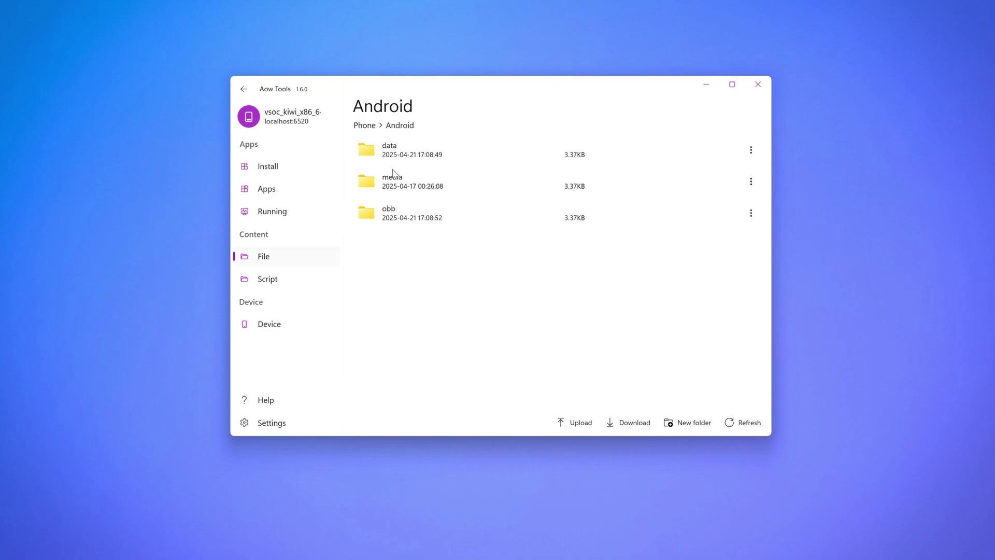
click(395, 223)
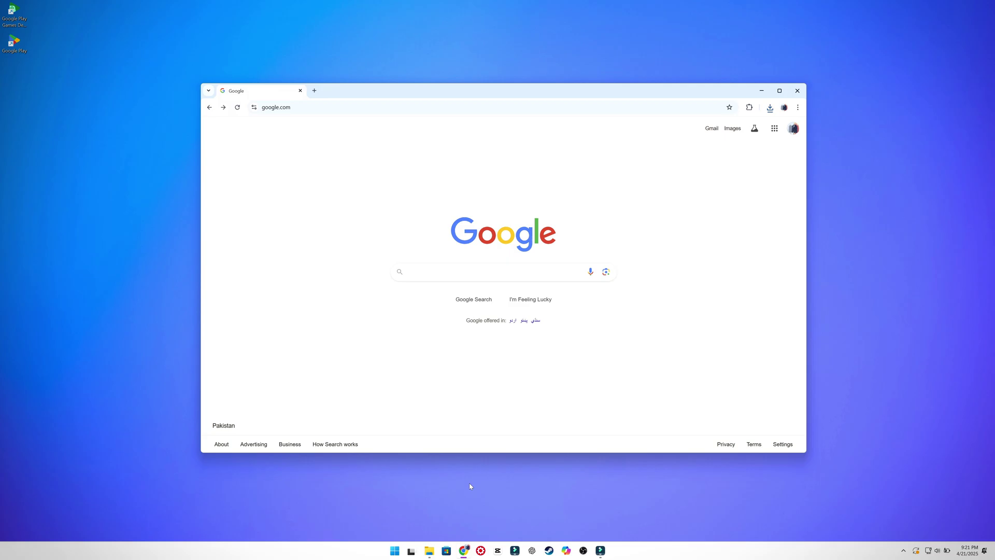
click(414, 274)
text(what will be the name )
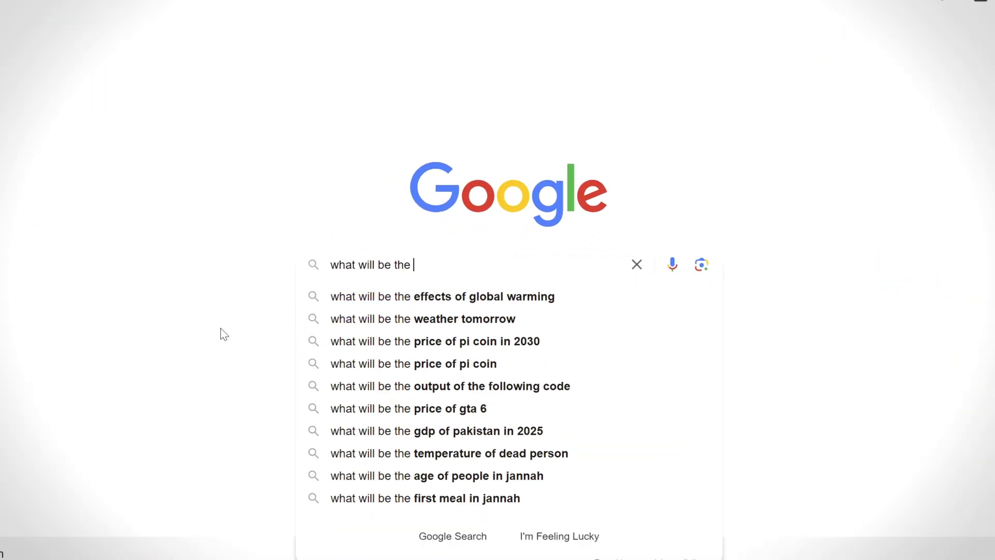
text(of the obb file for freefire?)
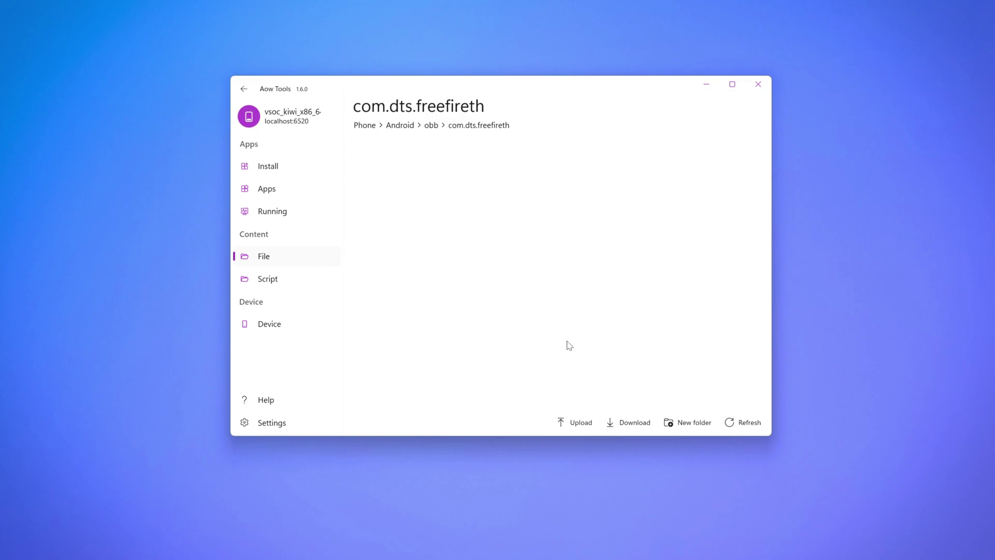
Step: Upload main.2019115204.com.dts.freefireth.obb from the extracted Android/obb/com.dts.freefireth folder
click(573, 423)
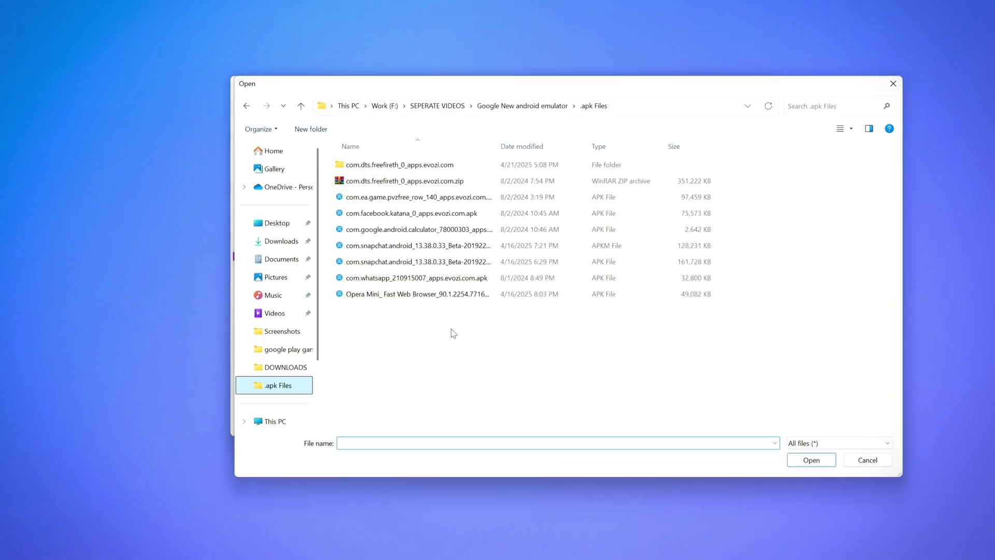
click(390, 165)
double_click(391, 166)
double_click(389, 166)
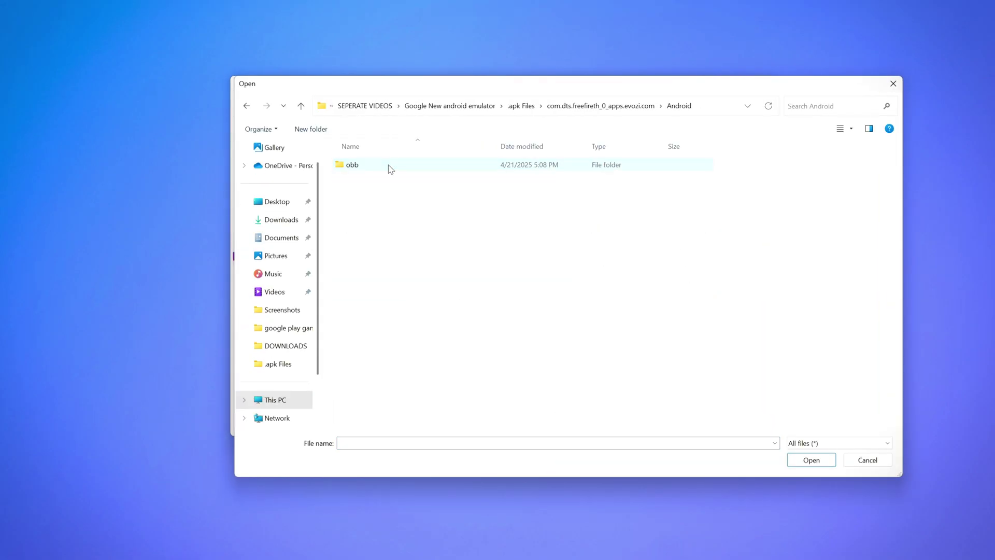
double_click(385, 166)
double_click(382, 166)
click(380, 167)
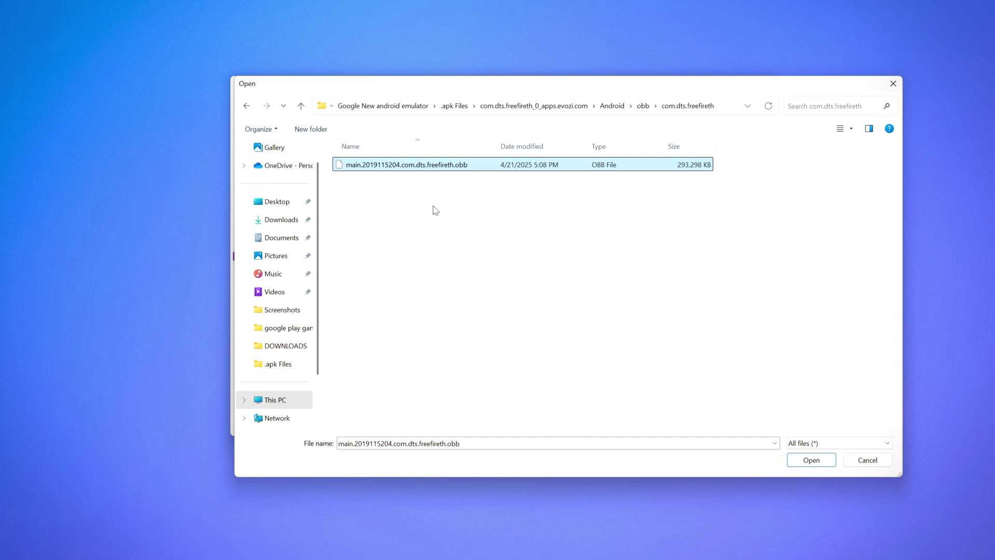
click(811, 461)
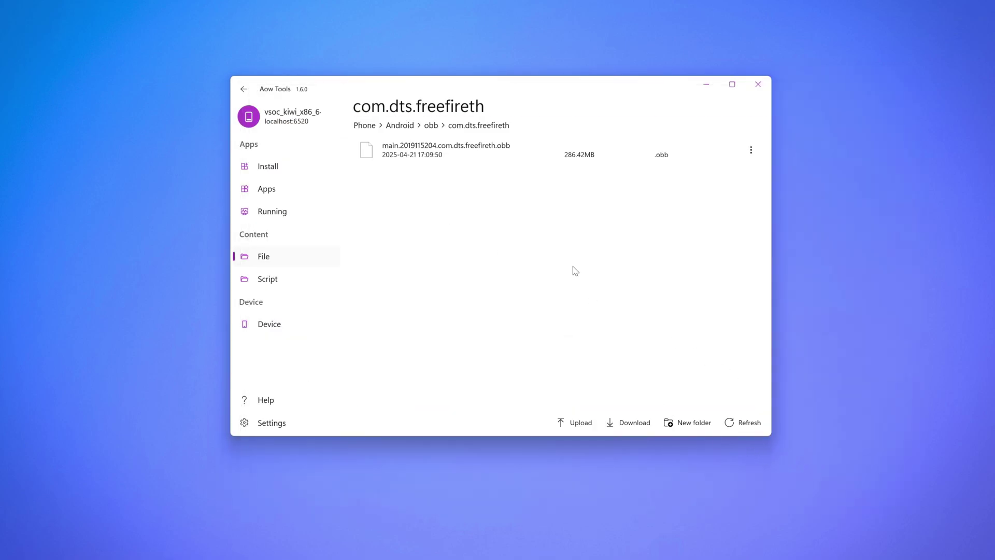
Step: Return to the phone's root listing, dismiss the emulator's feedback prompt, and launch Free Fire
click(275, 265)
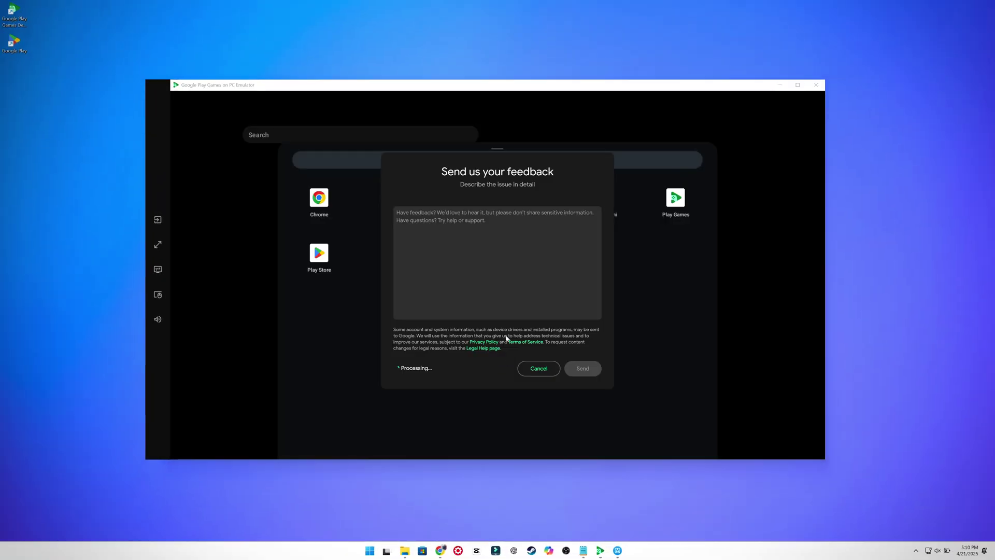
click(539, 368)
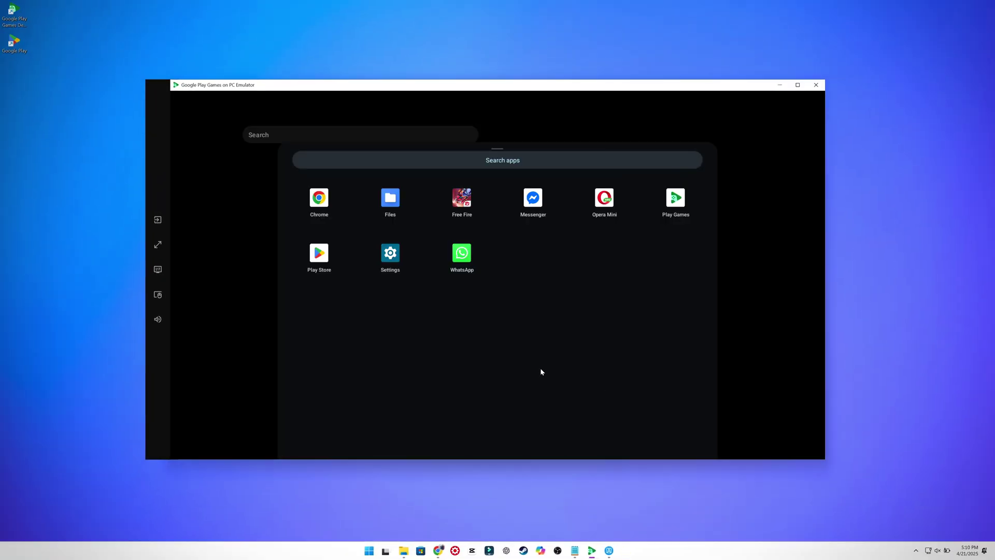
click(461, 203)
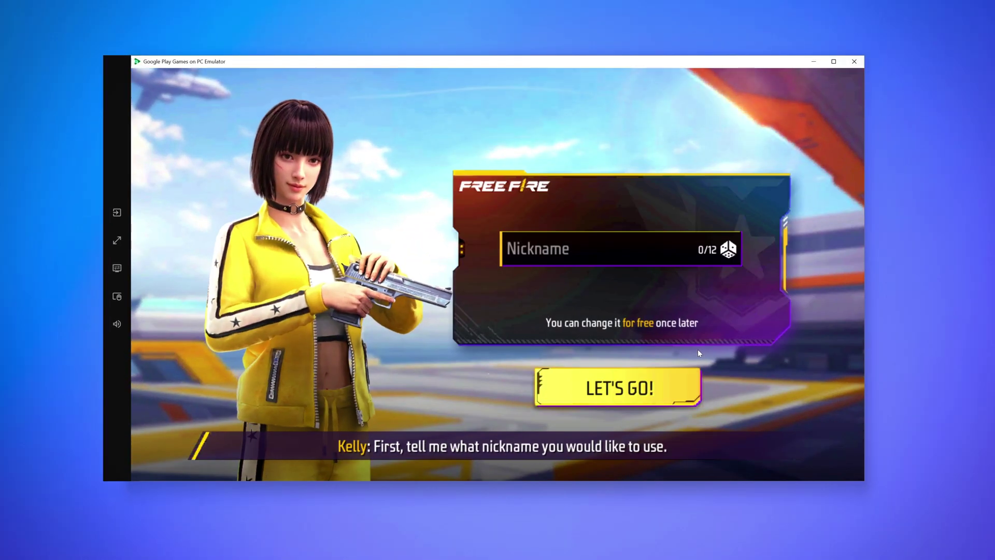
Step: Enter a player nickname, then aim down the red-dot sight and shoot an enemy
click(600, 254)
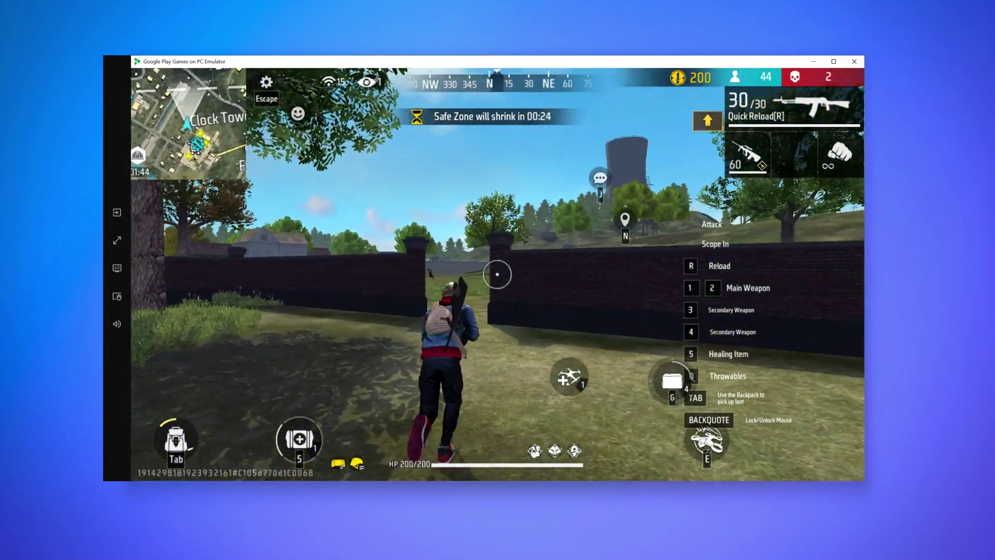
right_click(497, 273)
click(496, 274)
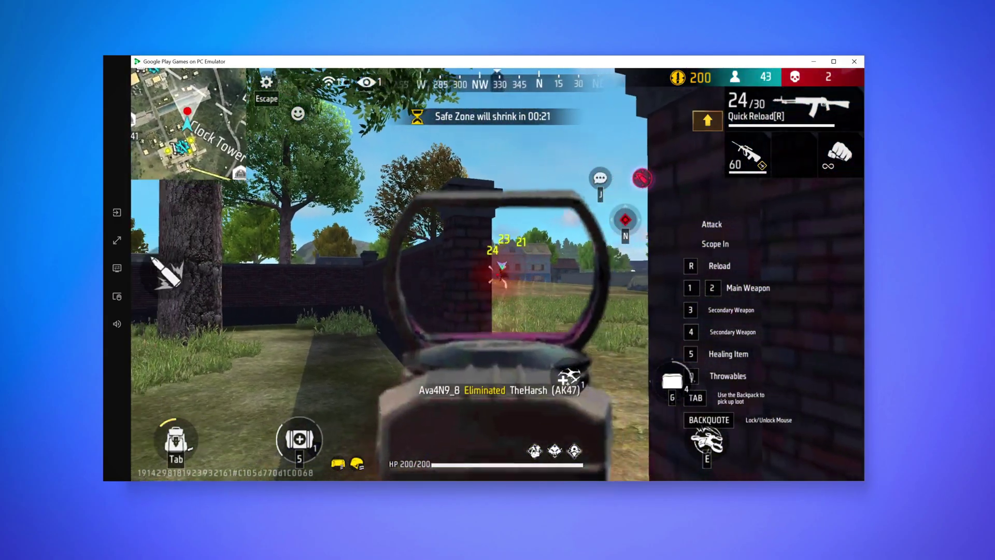